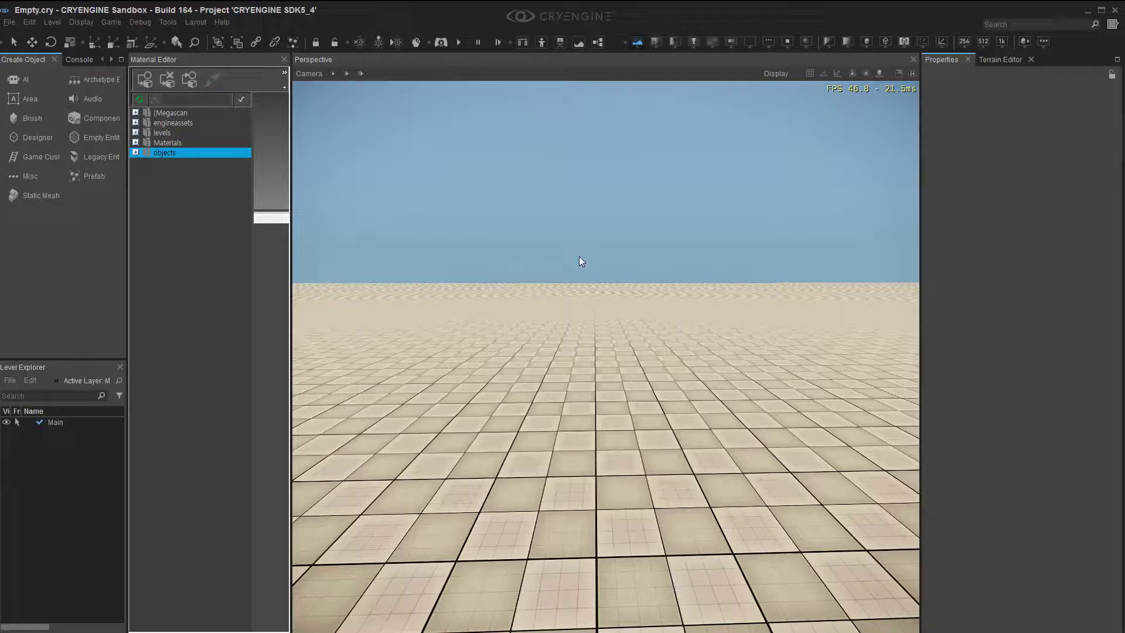
- Bring the Vegetation Editor to the front
left_click(89, 59)
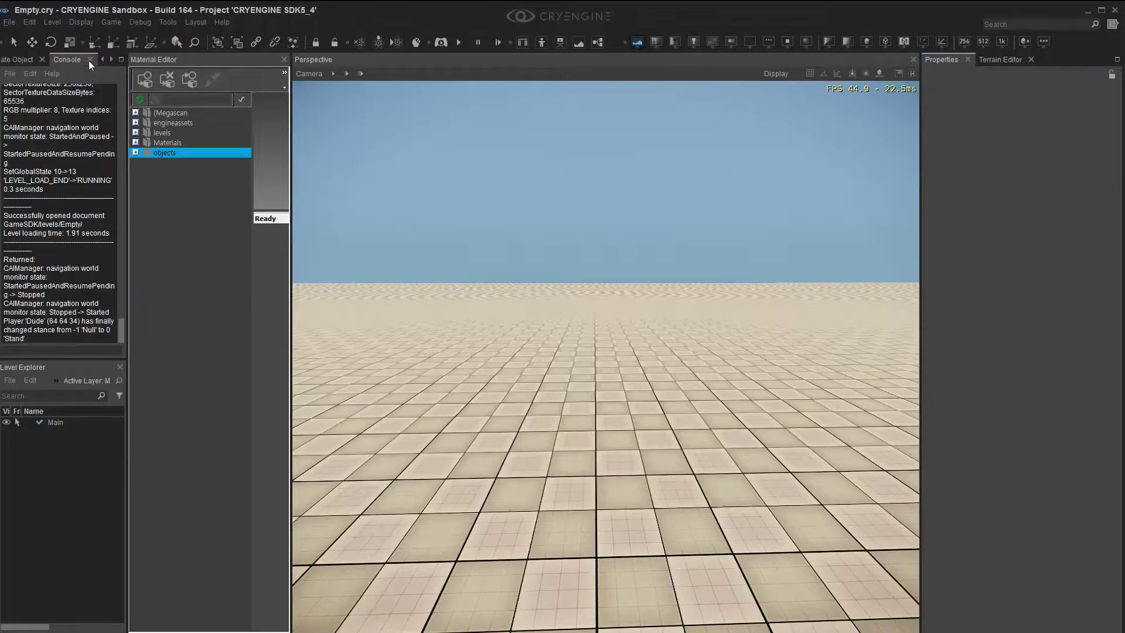
left_click(110, 59)
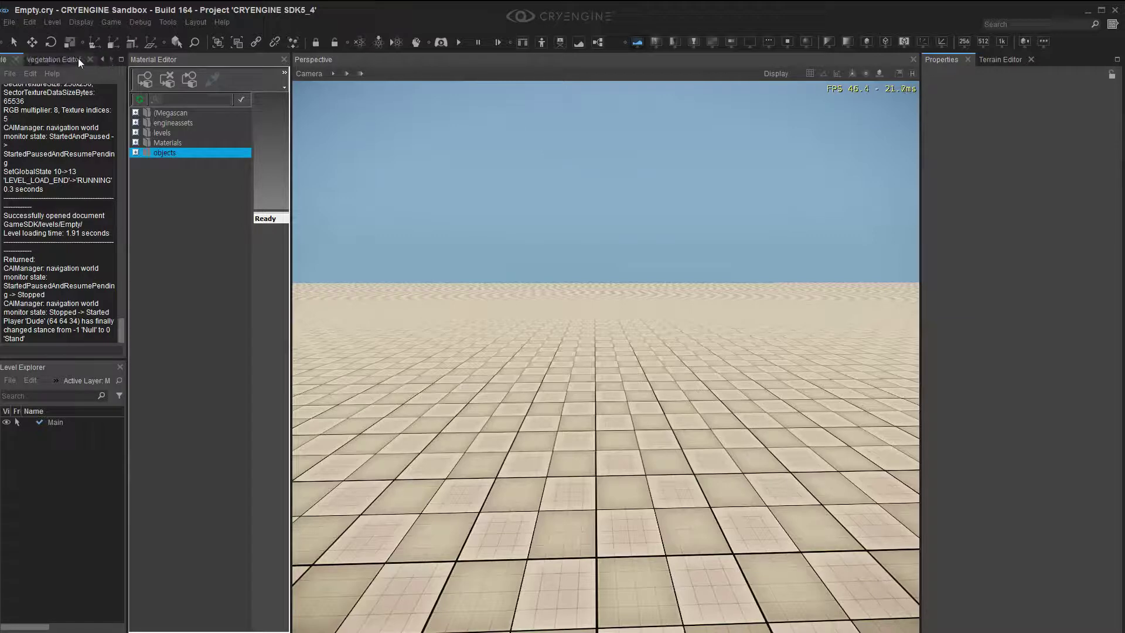
left_click(69, 58)
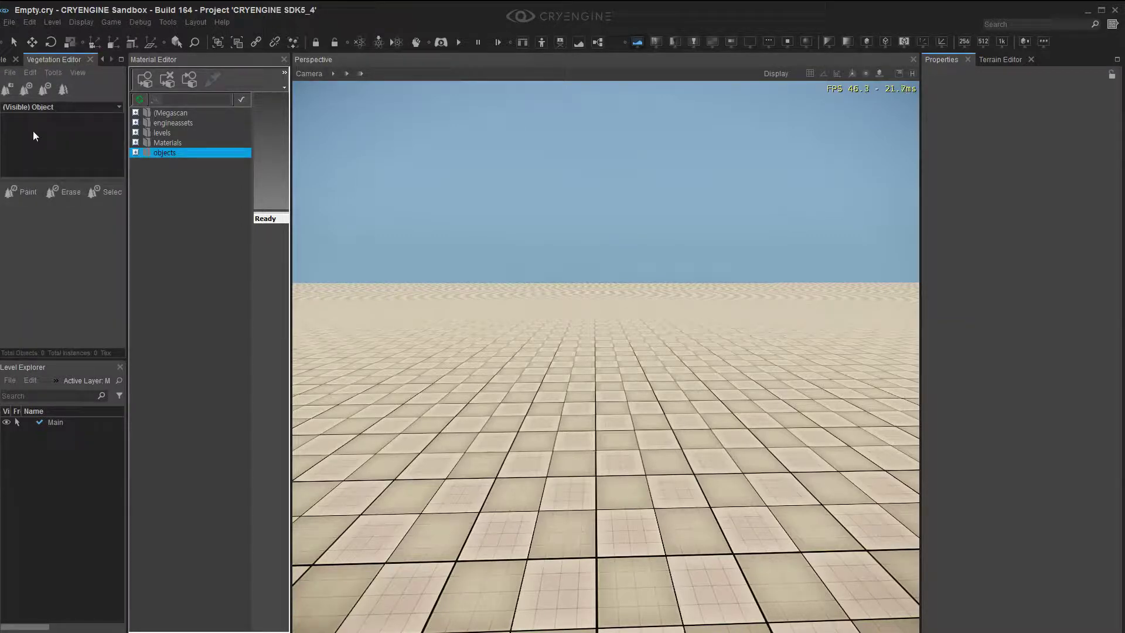
- Add palm_tree_large_c_con.cgf from objects/natural/trees/palm_tree as a new vegetation object
left_click(23, 89)
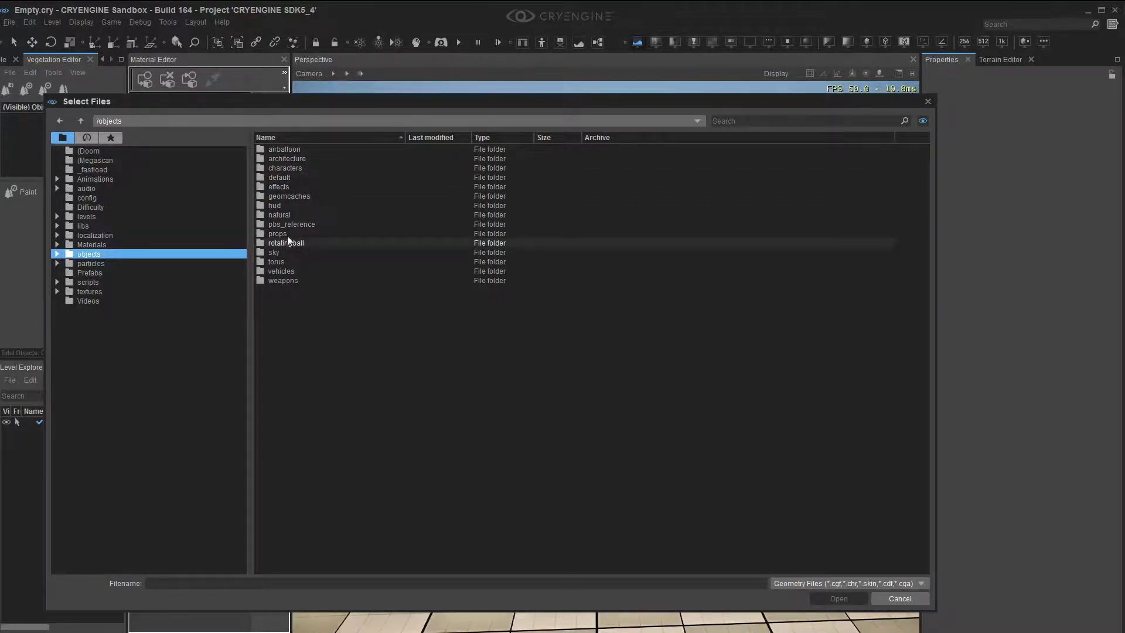
double_click(271, 214)
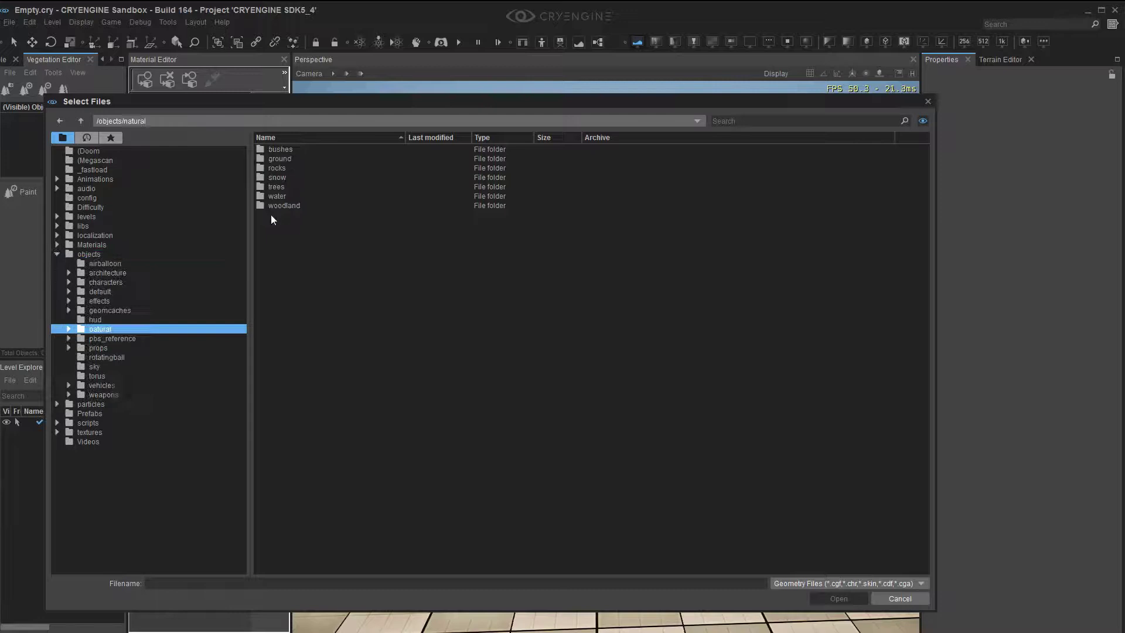
double_click(294, 186)
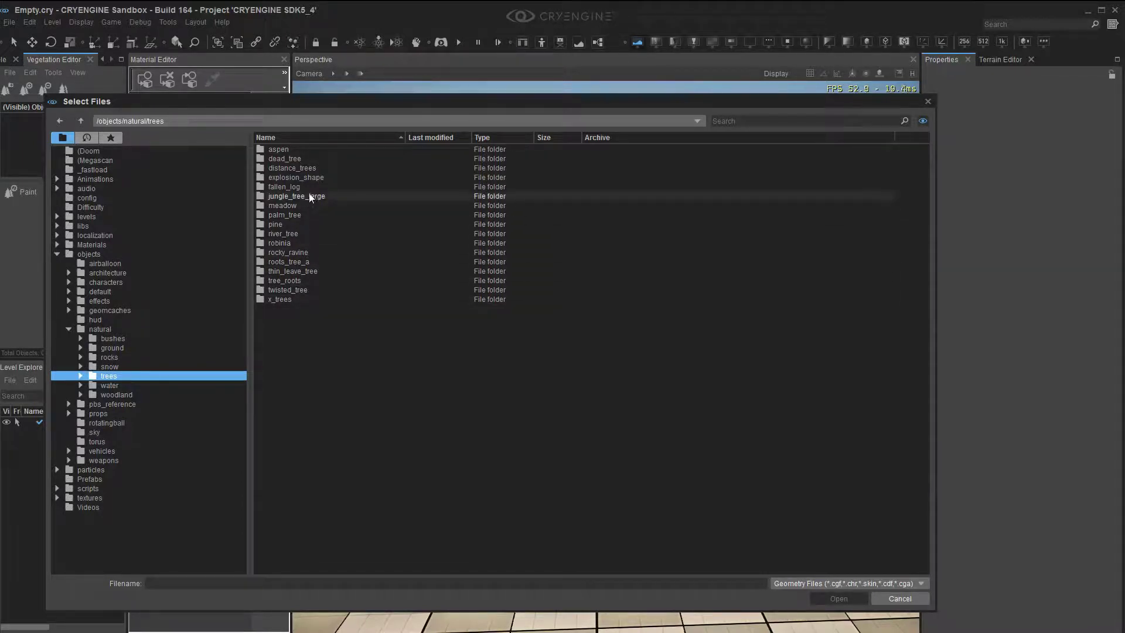
left_click(296, 215)
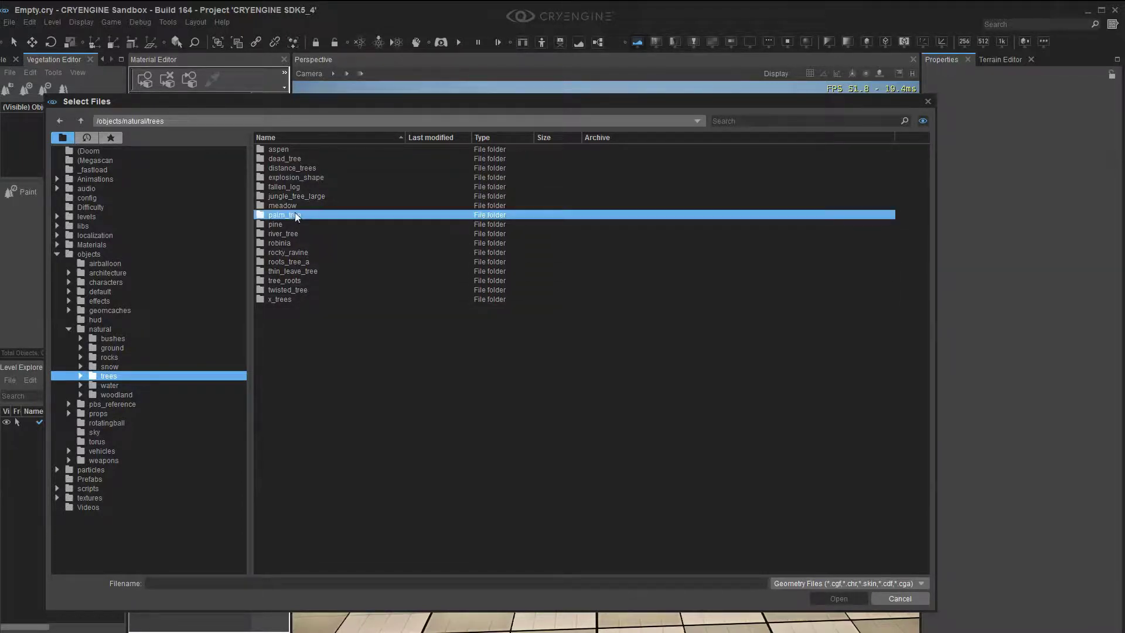
double_click(295, 215)
left_click(293, 158)
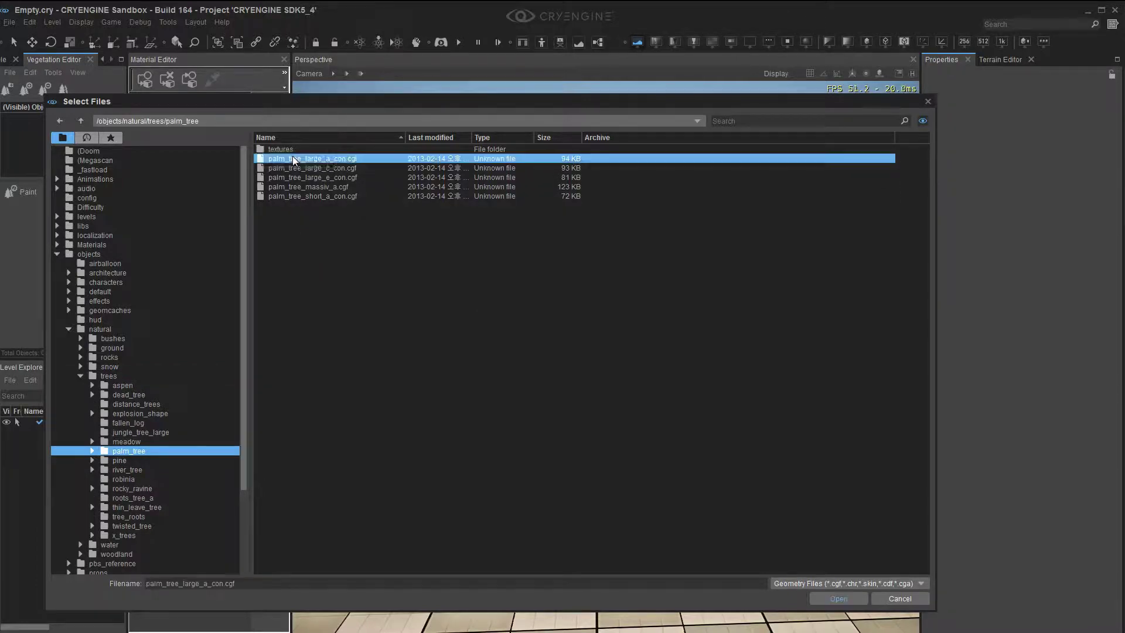
left_click(287, 169)
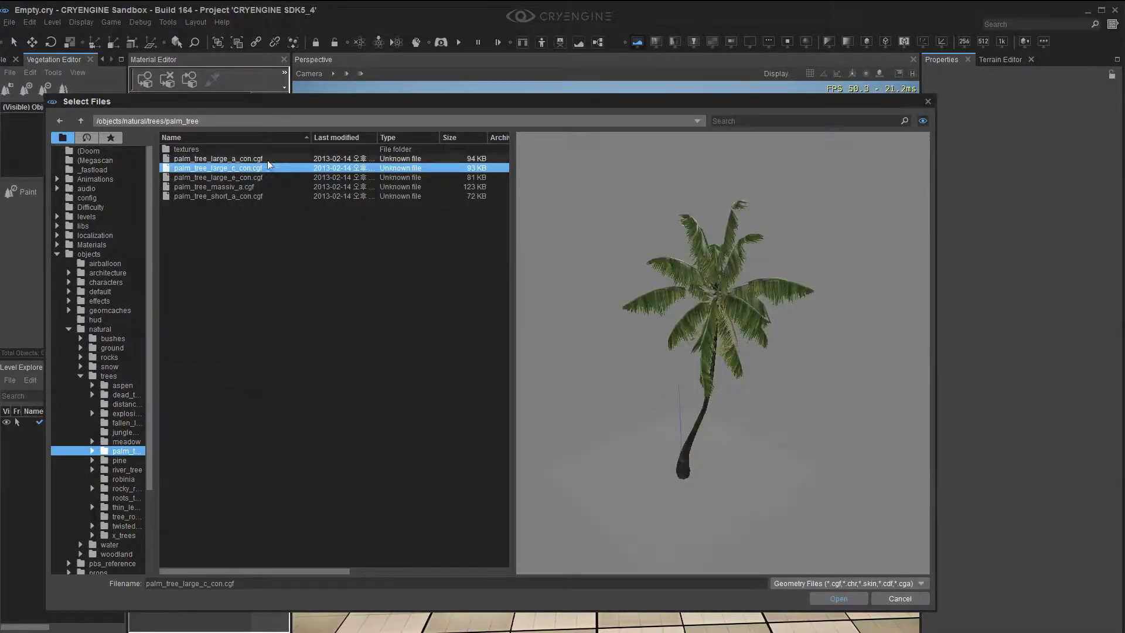
double_click(259, 167)
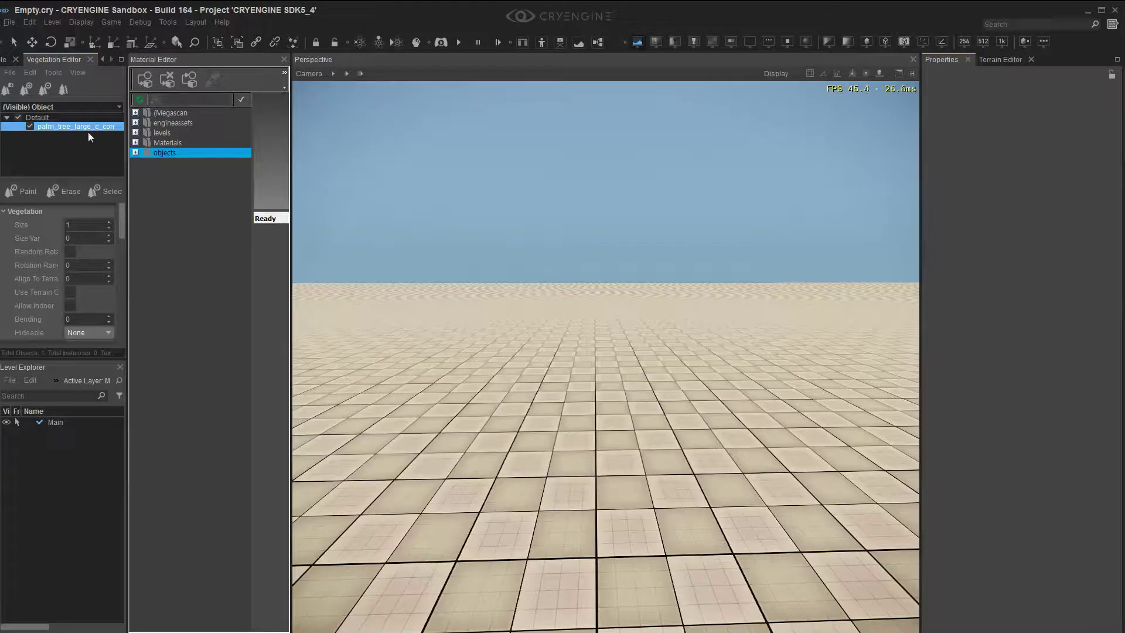
- Paint two instances of the large palm tree on the terrain, one near and one farther away
left_click(21, 192)
left_click(526, 410)
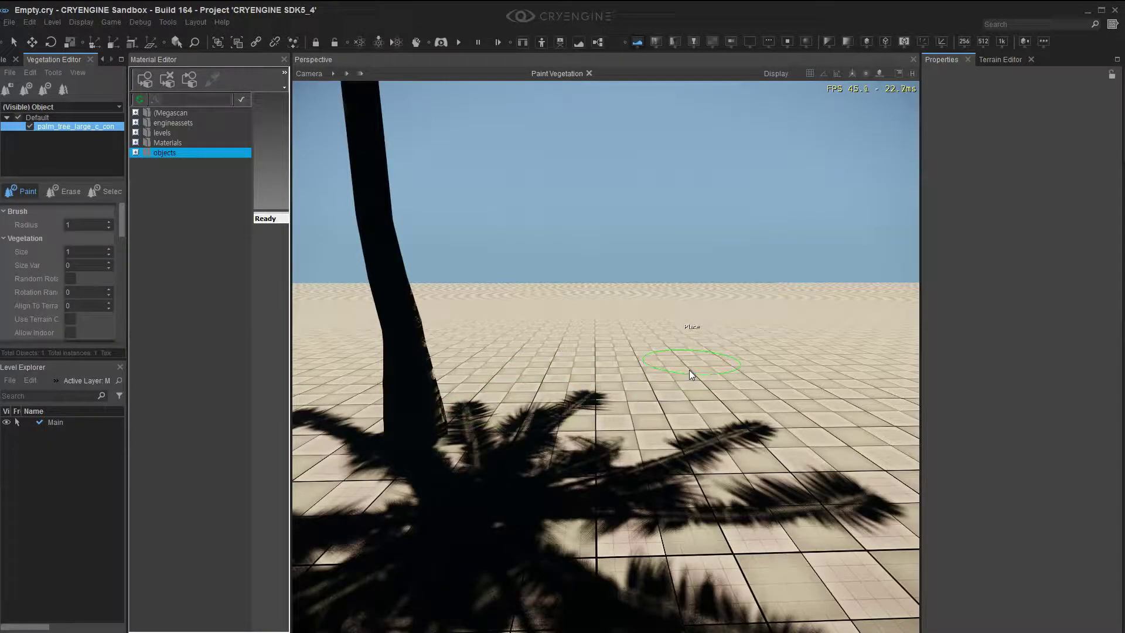
left_click(701, 368)
- Examine the two painted palm trees from farther back and up close, including their crowns and shadows
key("s")
mouse_move(701, 368)
right_mouse_down()
mouse_move(708, 264)
mouse_move(707, 367)
right_mouse_up()
middle_click_drag(708, 367, 718, 467)
mouse_move(719, 467)
right_mouse_down()
mouse_move(712, 458)
mouse_move(710, 474)
right_mouse_up()
middle_click_drag(711, 475, 710, 473)
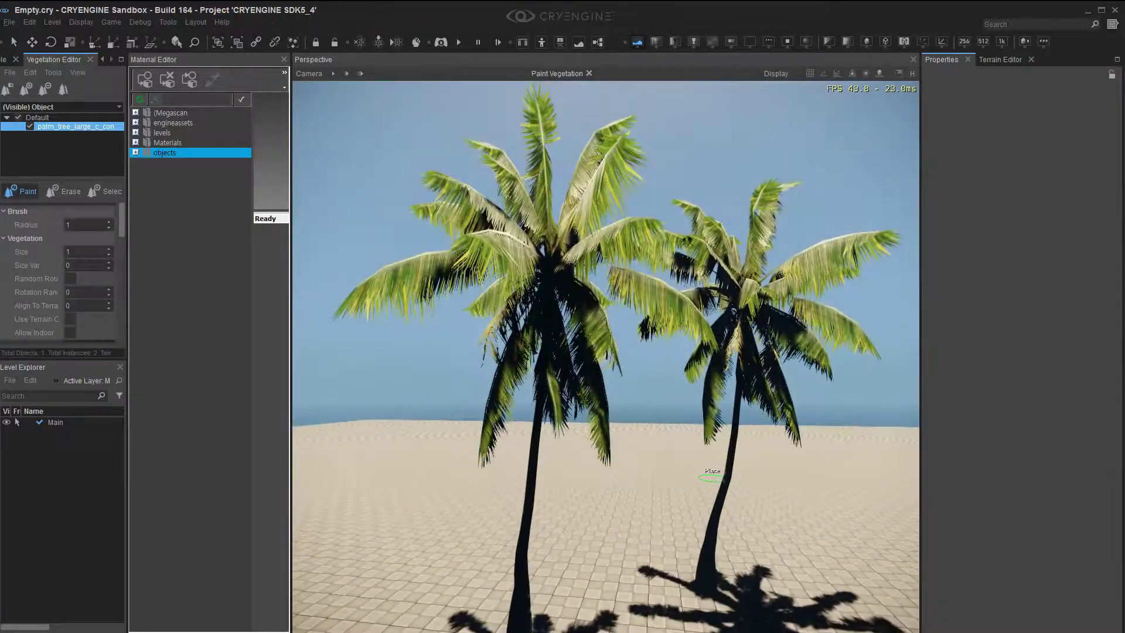
key("w")
right_click_drag(711, 473, 732, 511)
scroll(723, 510, "up", 8)
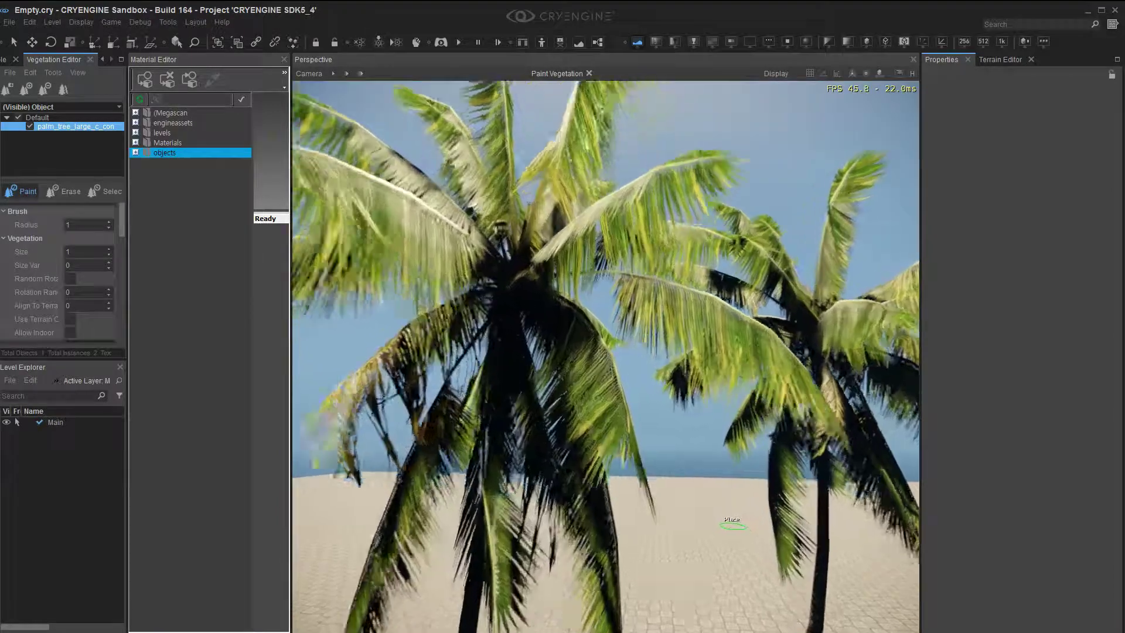
scroll(721, 499, "down", 8)
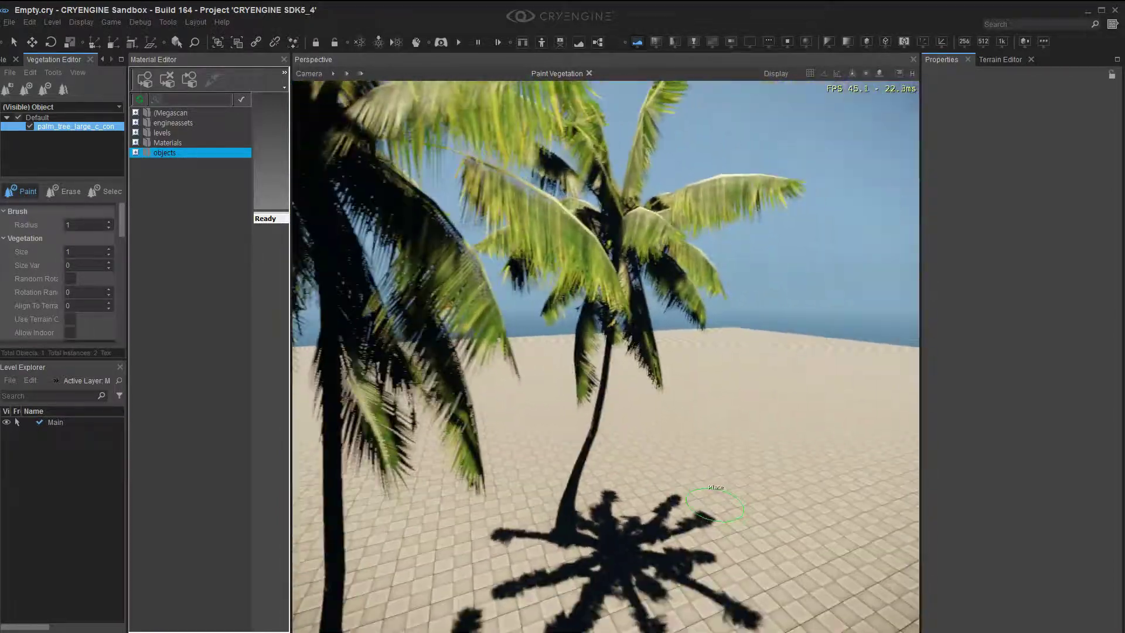
right_click_drag(715, 505, 706, 503)
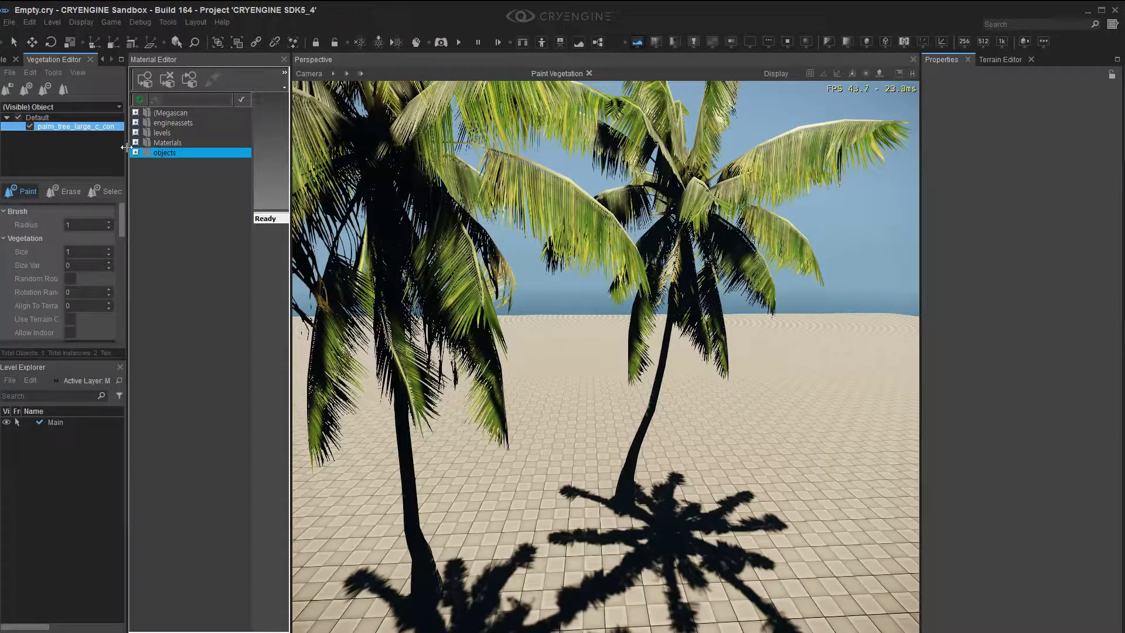
- Widen the Vegetation Editor and Material Editor, and set the palm tree object's Bending to 5
left_click_drag(127, 79, 204, 77)
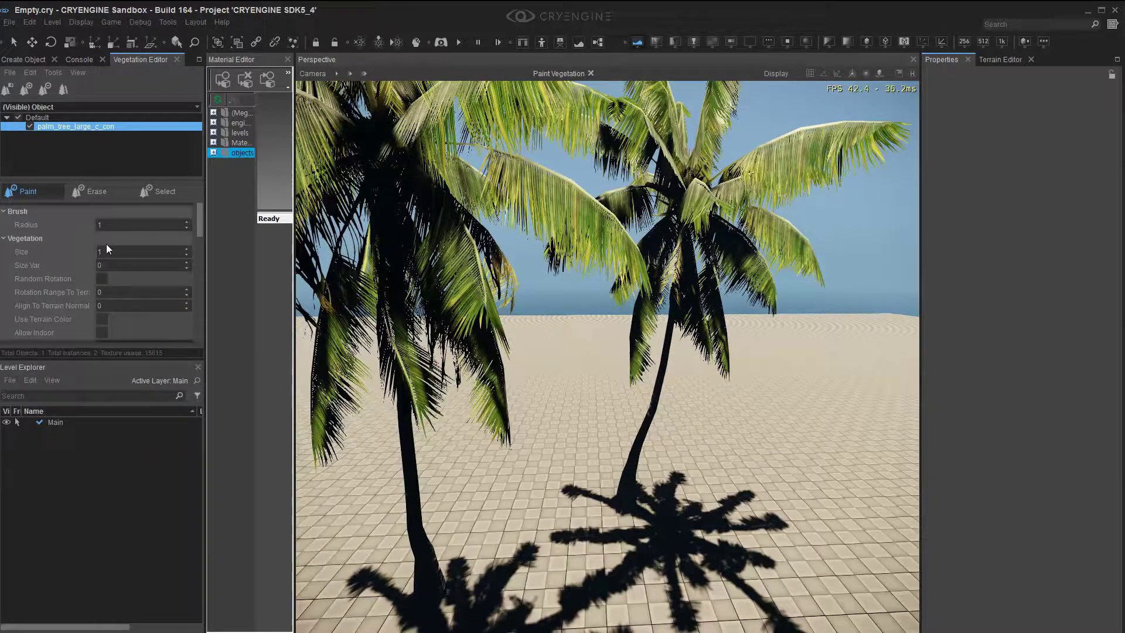
left_click_drag(202, 214, 201, 231)
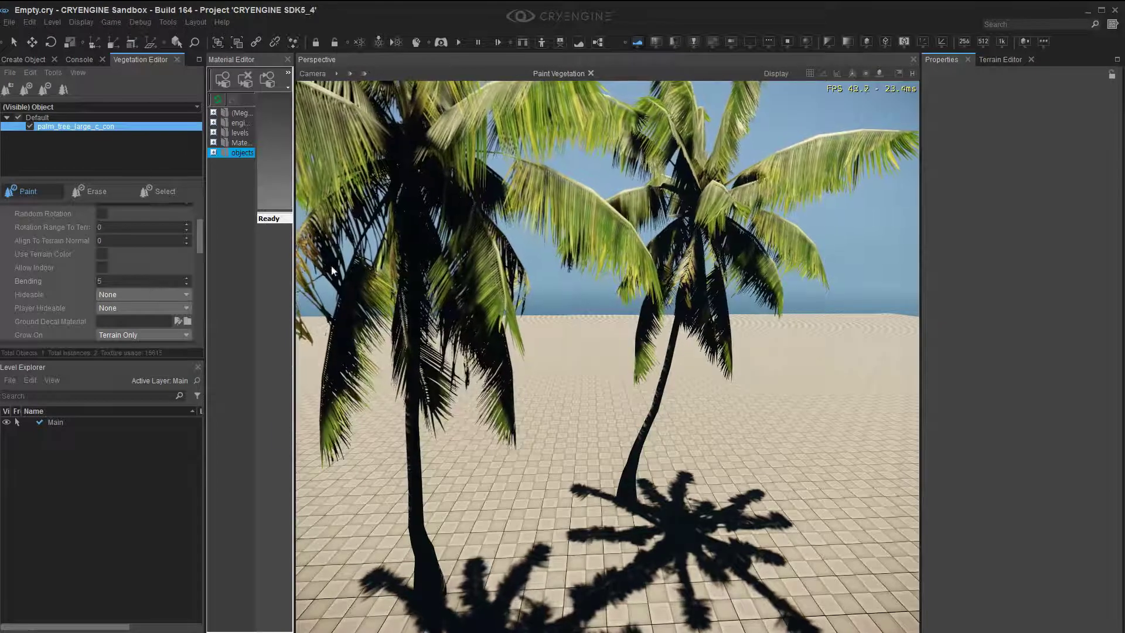
right_click_drag(566, 259, 472, 171)
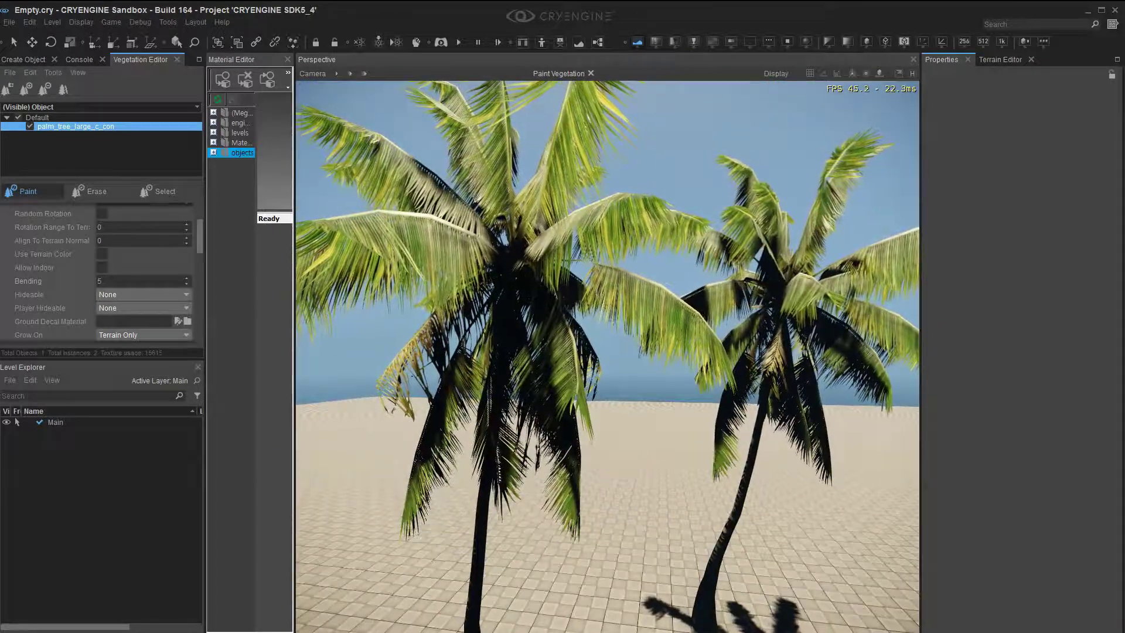
right_click_drag(566, 259, 551, 263)
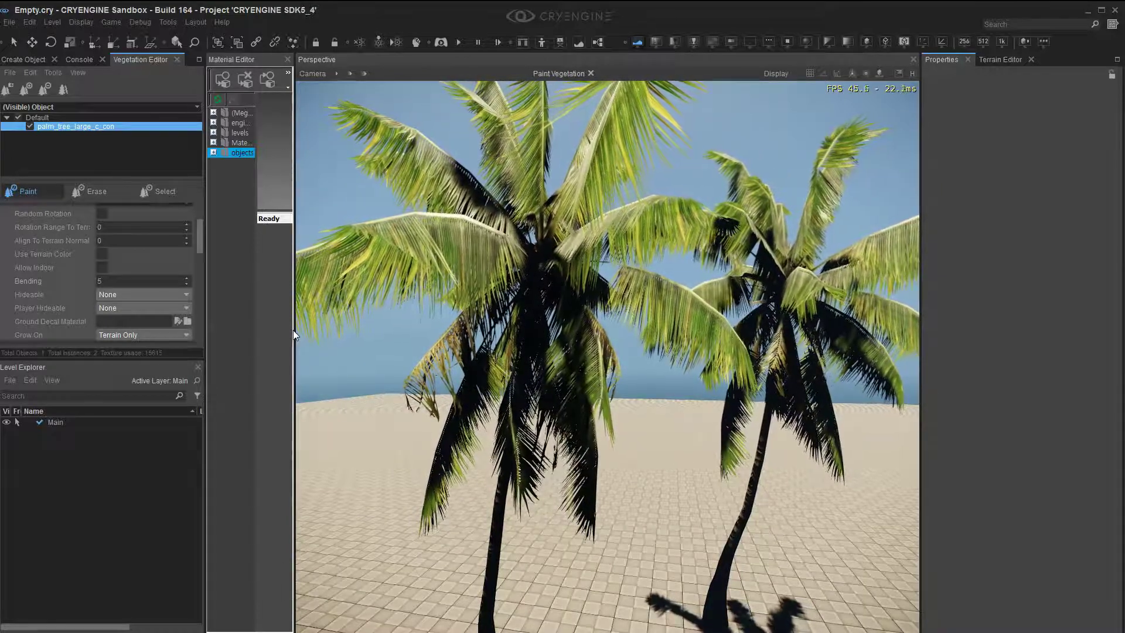
left_click_drag(295, 330, 390, 329)
- Examine how the palm trunks and leaves move in the wind from several distances and angles
right_click_drag(655, 356, 625, 309)
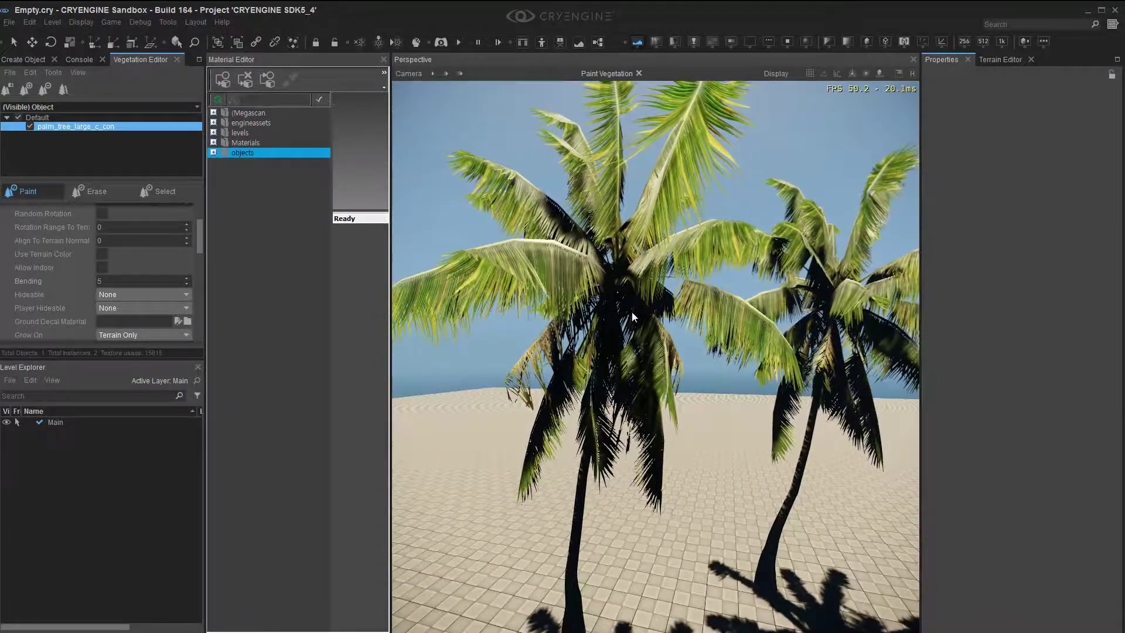
key("s")
key("w")
key("a")
key("s")
key("d")
key("w")
key("s")
scroll(626, 309, "up", 5)
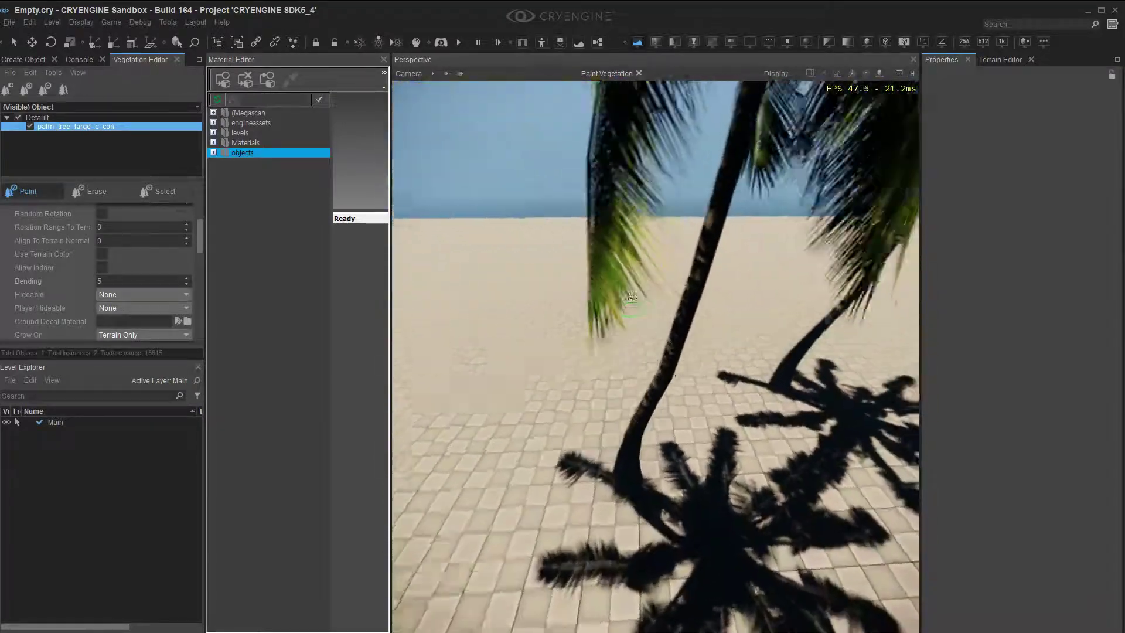
scroll(638, 311, "down", 6)
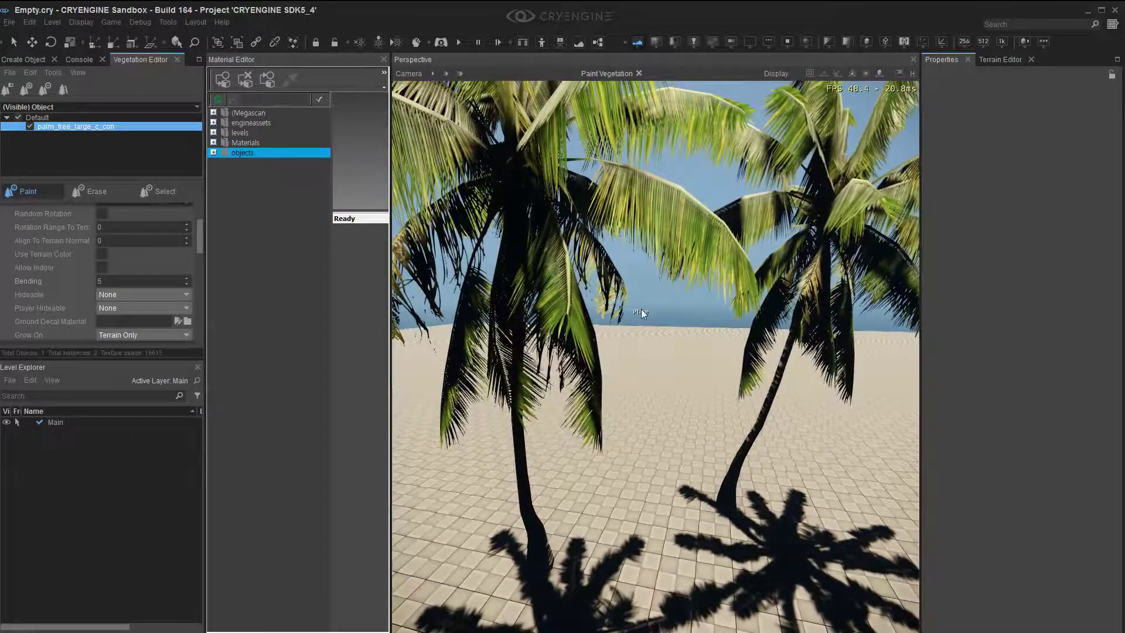
scroll(640, 308, "up", 3)
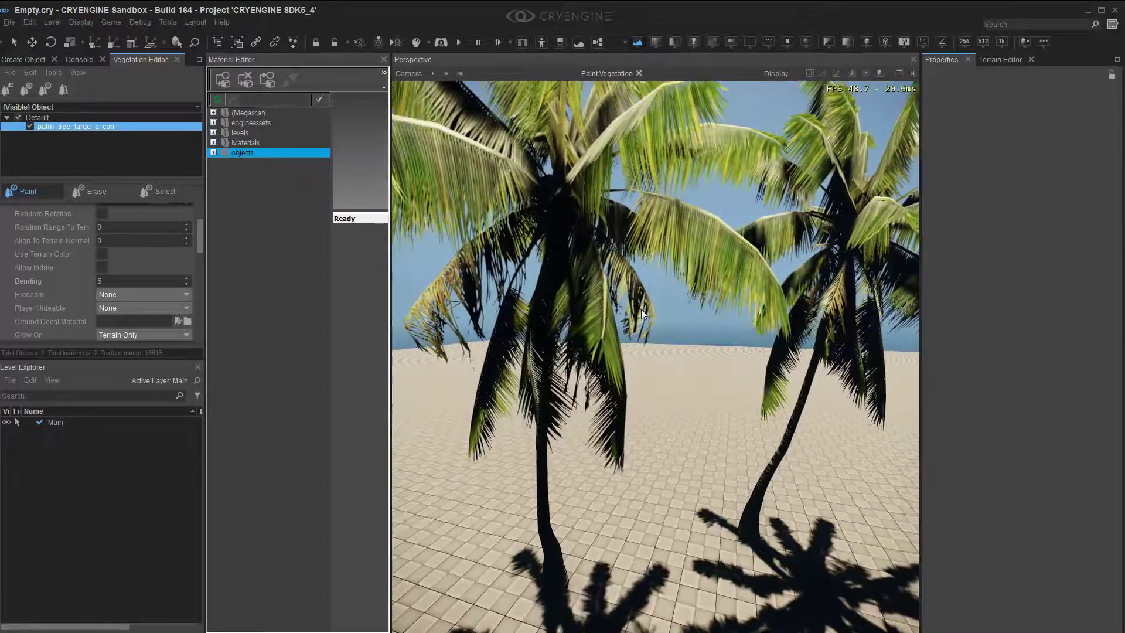
- Pick the palm_tree_large_leaf material from the palm tree, widen the Material Editor and expand the Shader Generation Params
left_click(289, 80)
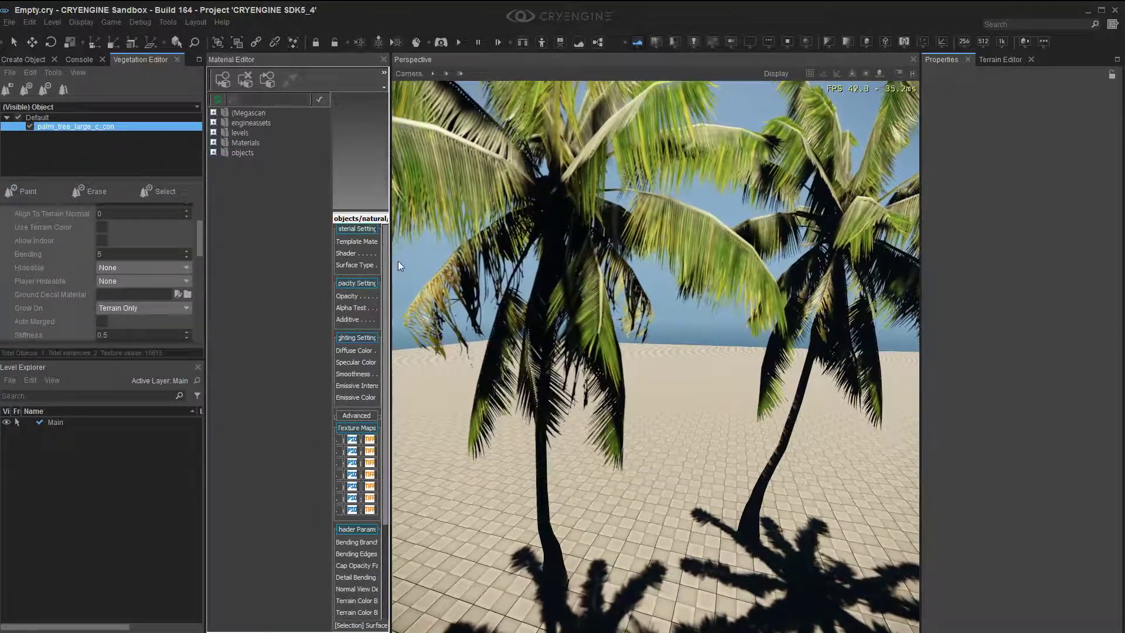
left_click_drag(390, 262, 625, 268)
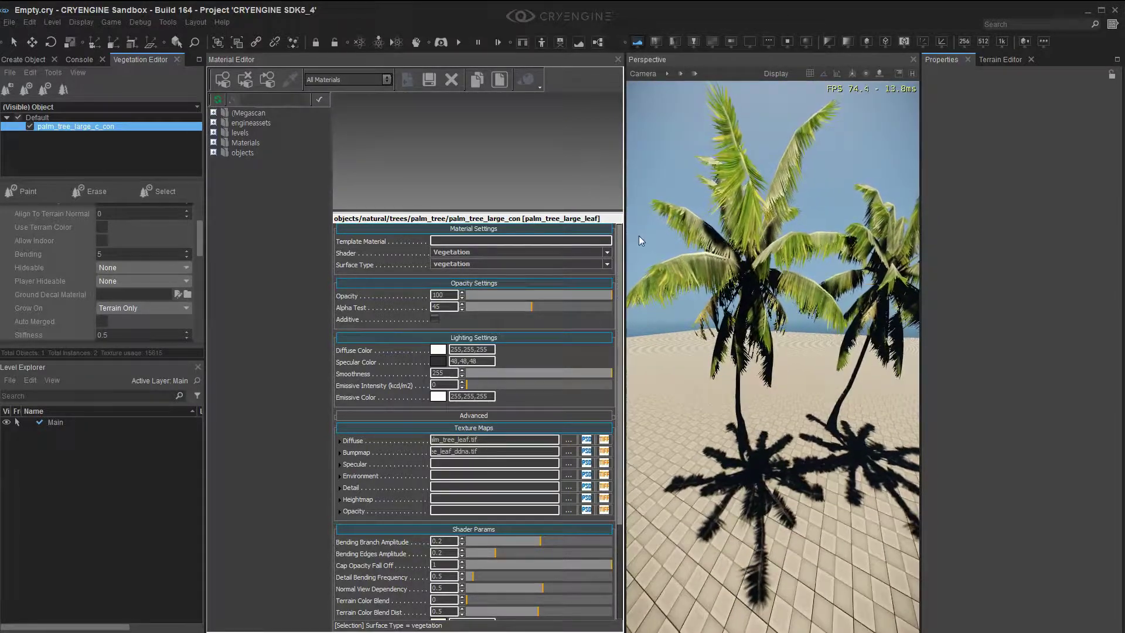
scroll(620, 275, "down", 2)
scroll(620, 275, "down", 3)
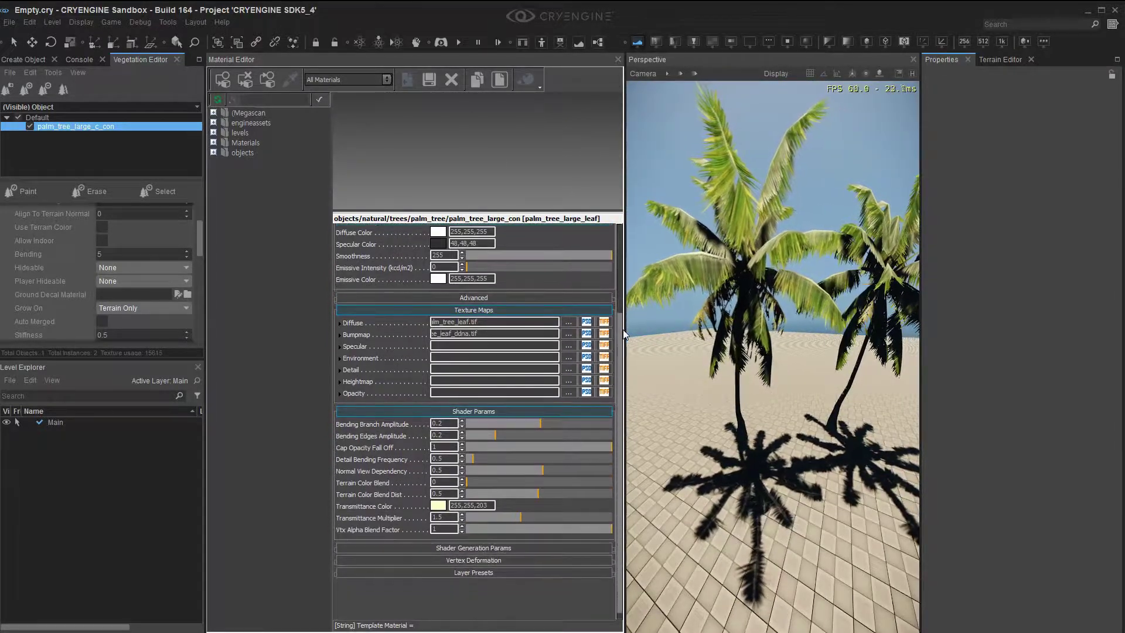
left_click(508, 540)
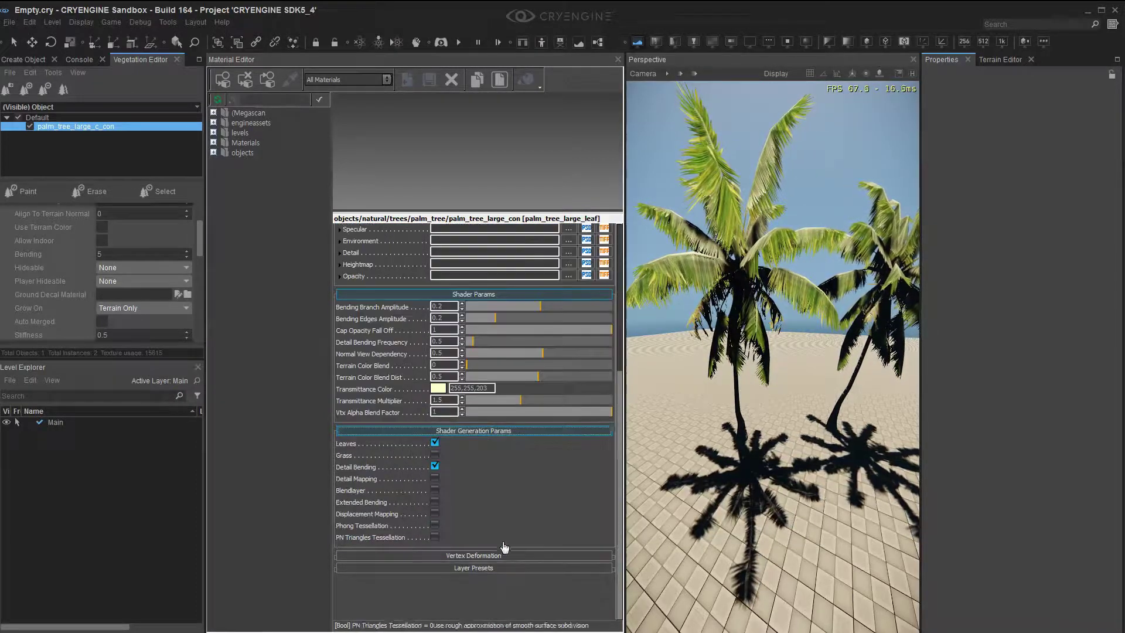
- Review the shader types available for the palm leaf material
left_click_drag(618, 388, 624, 195)
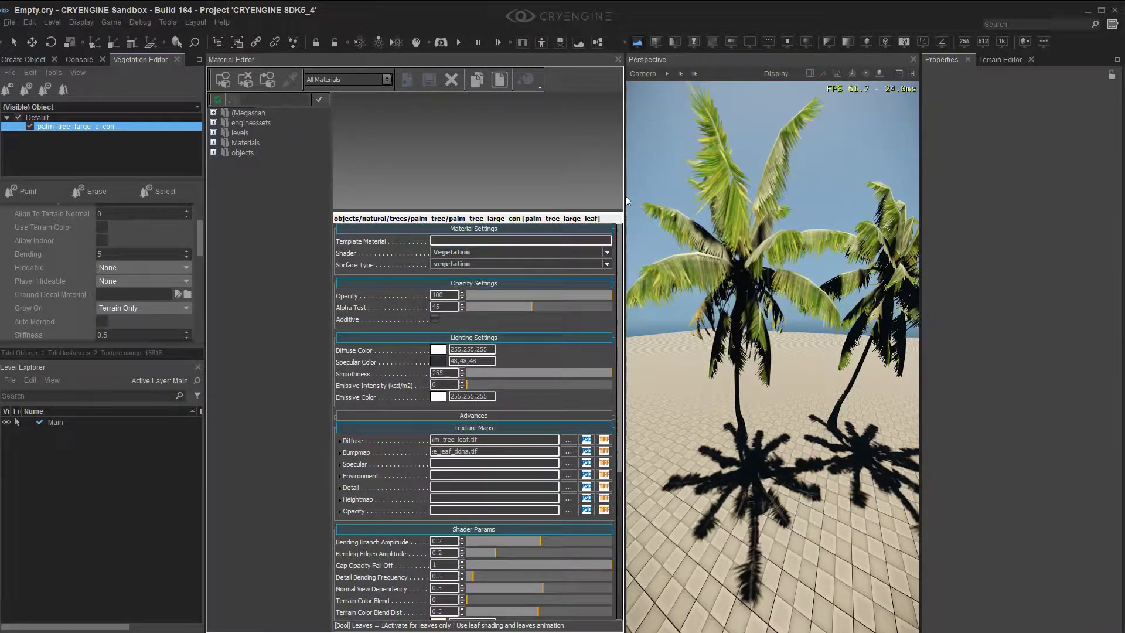
key("w")
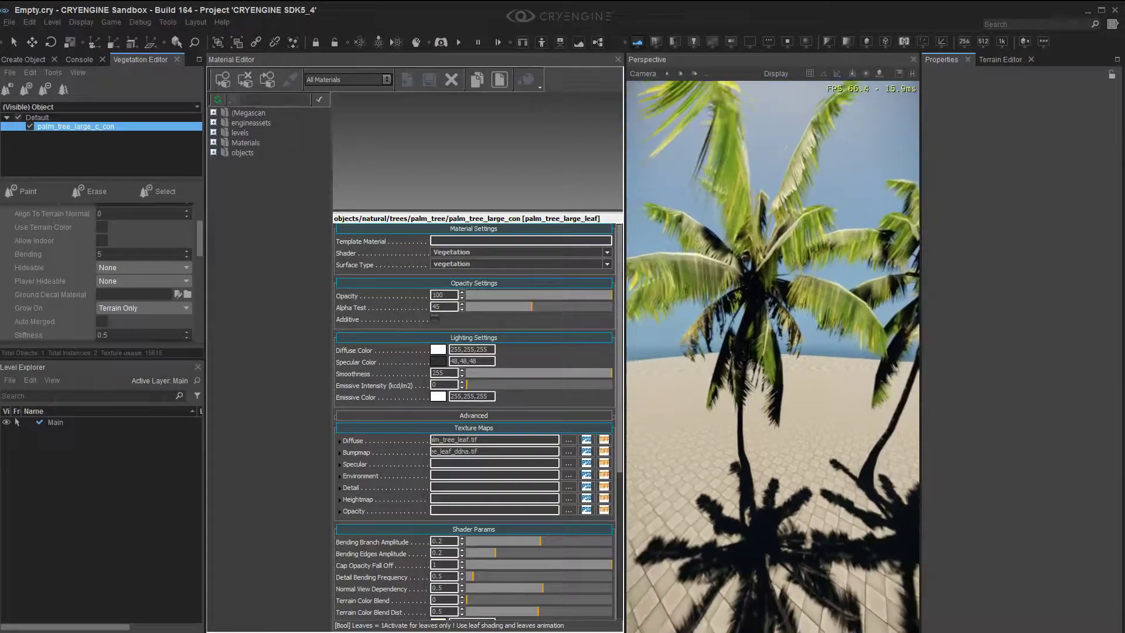
left_click(500, 252)
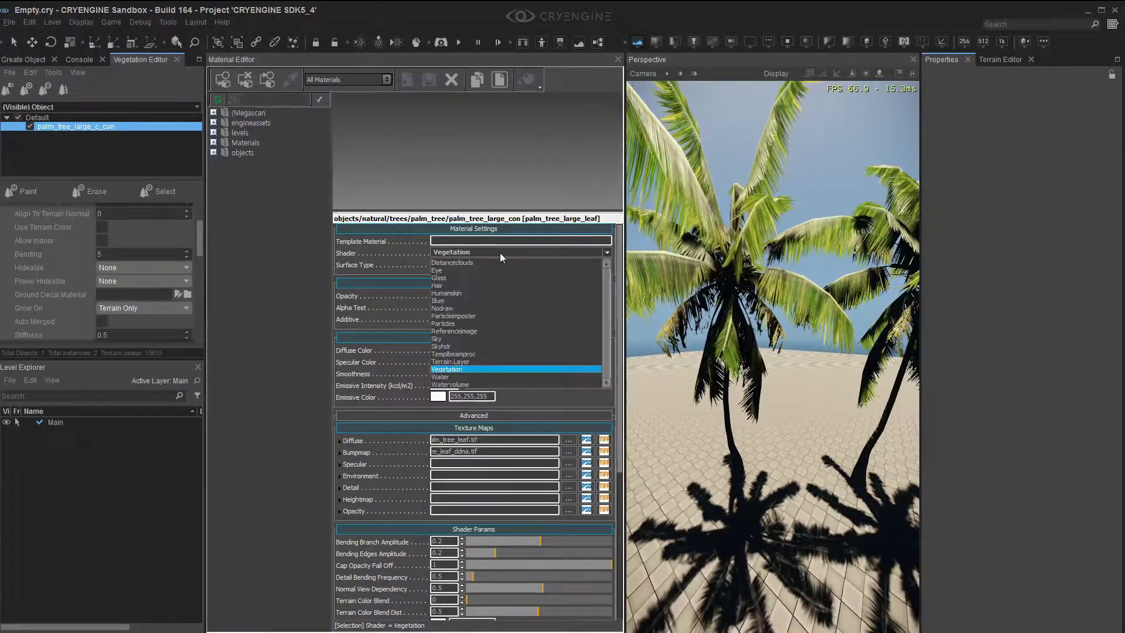
left_click(278, 344)
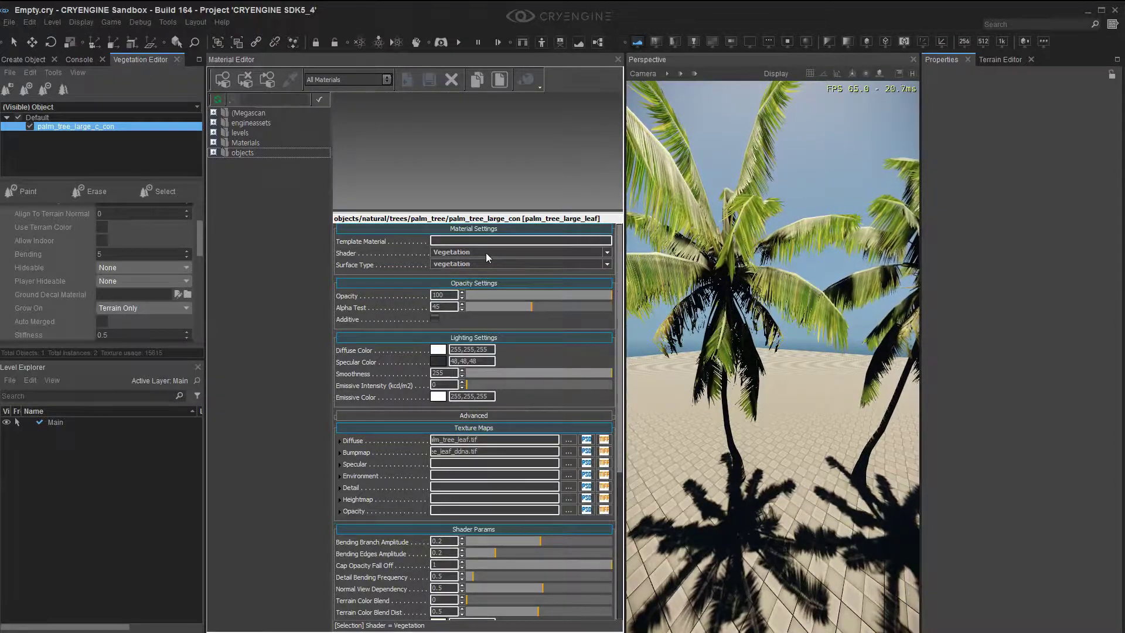
- Set the palm leaf material's Bending Branch Amplitude to 1.04
scroll(618, 516, "down", 6)
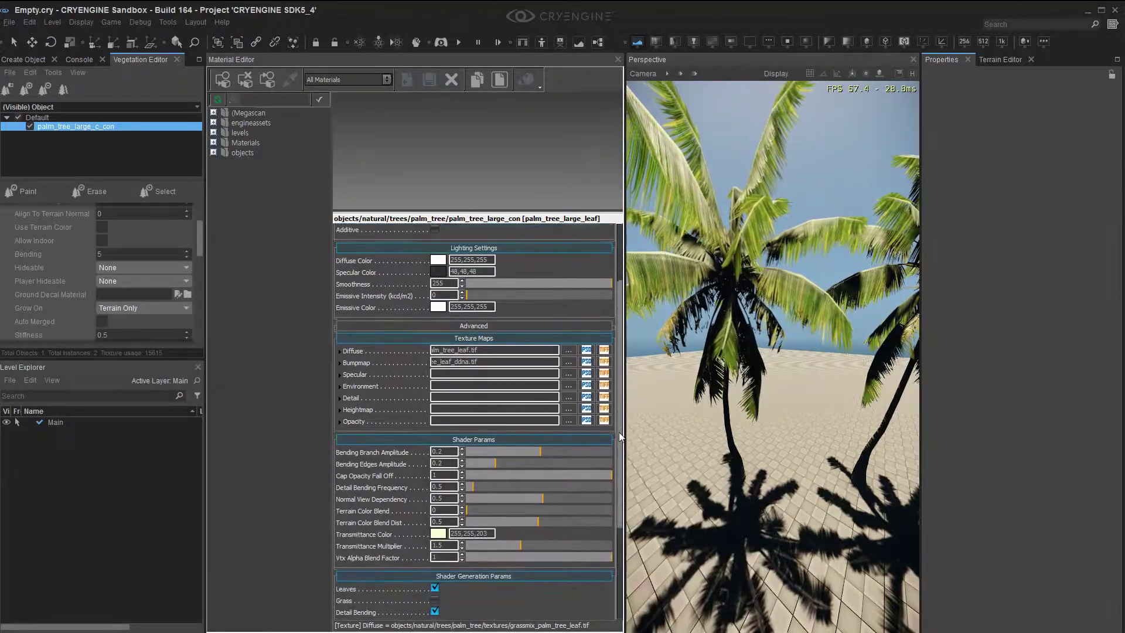
mouse_move(616, 515)
left_mouse_down()
mouse_move(619, 482)
mouse_move(617, 515)
left_mouse_up()
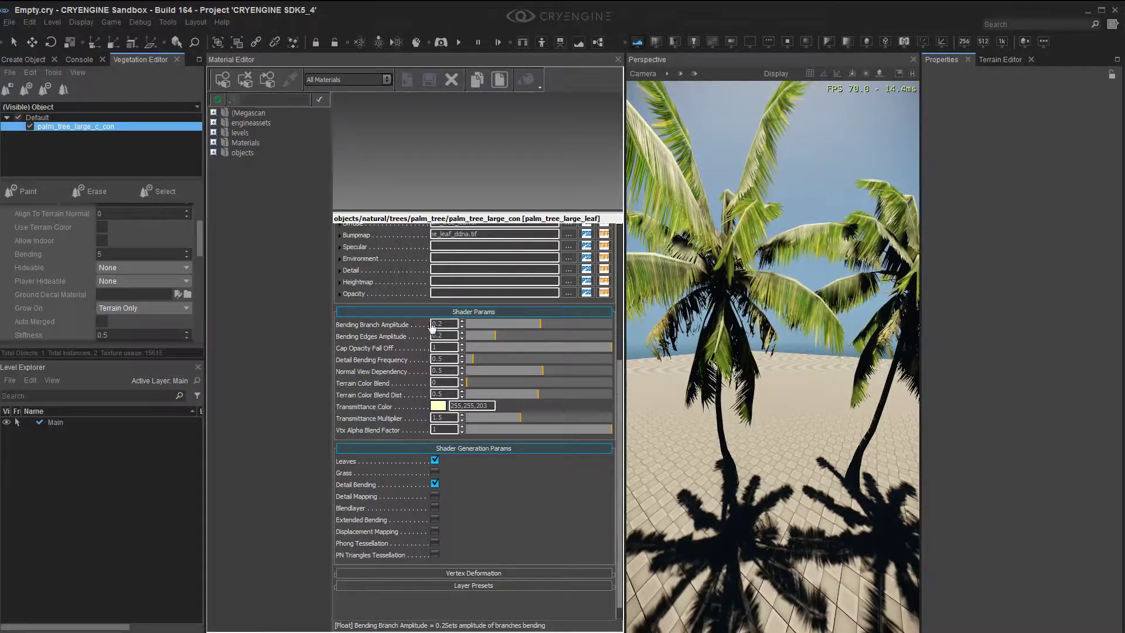
mouse_move(549, 322)
left_mouse_down()
mouse_move(586, 326)
mouse_move(540, 323)
left_mouse_up()
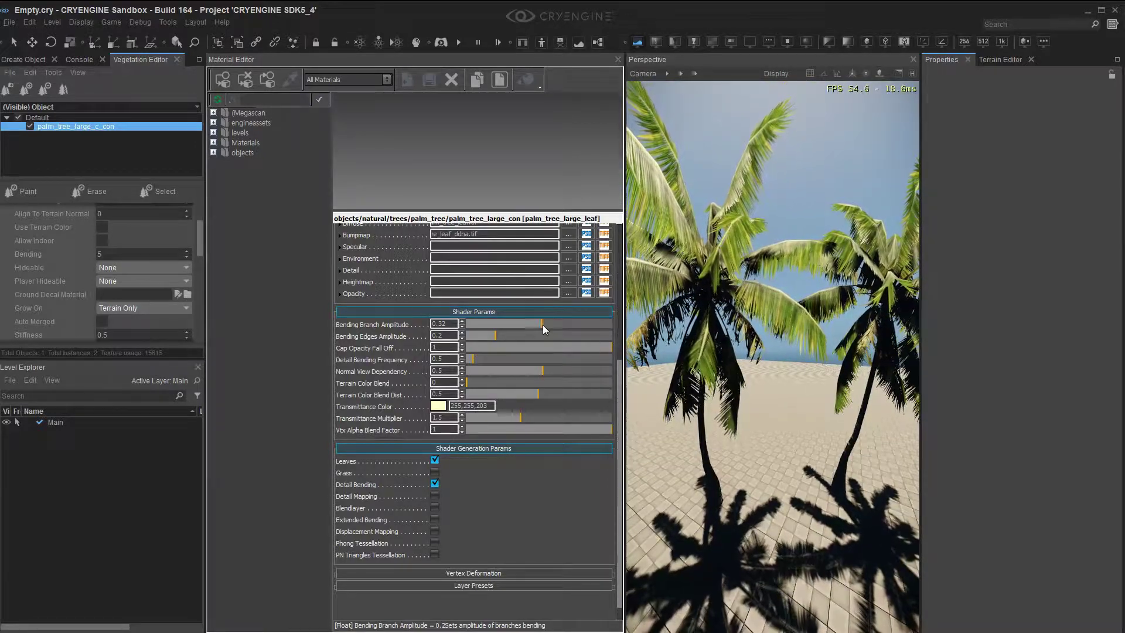
left_click_drag(542, 324, 548, 324)
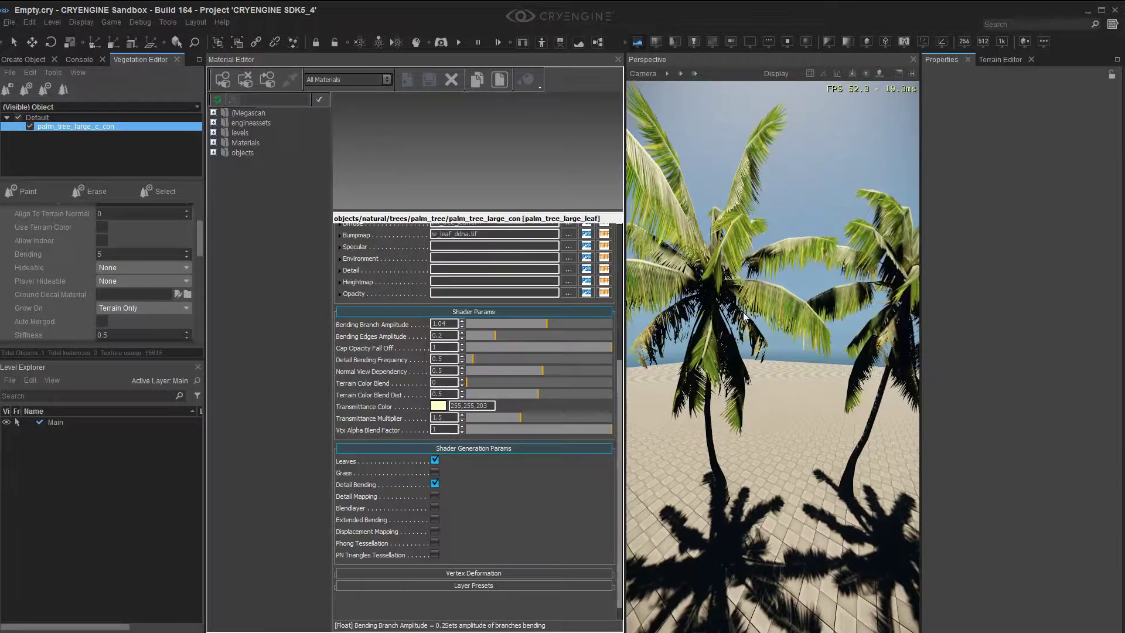
- Widen the viewport and examine how the palm leaves and trunks sway in the wind from several distances and angles
right_click_drag(743, 316, 787, 312)
key("w")
key("a")
key("w")
key("s")
right_click_drag(762, 264, 761, 236)
key("e")
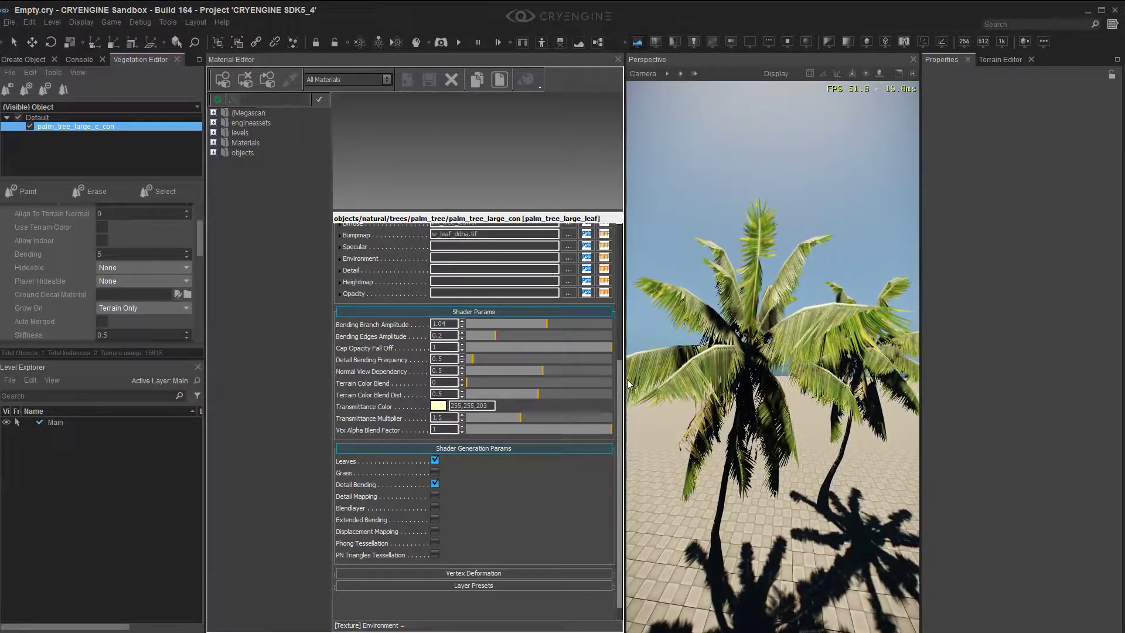
left_click_drag(624, 386, 581, 391)
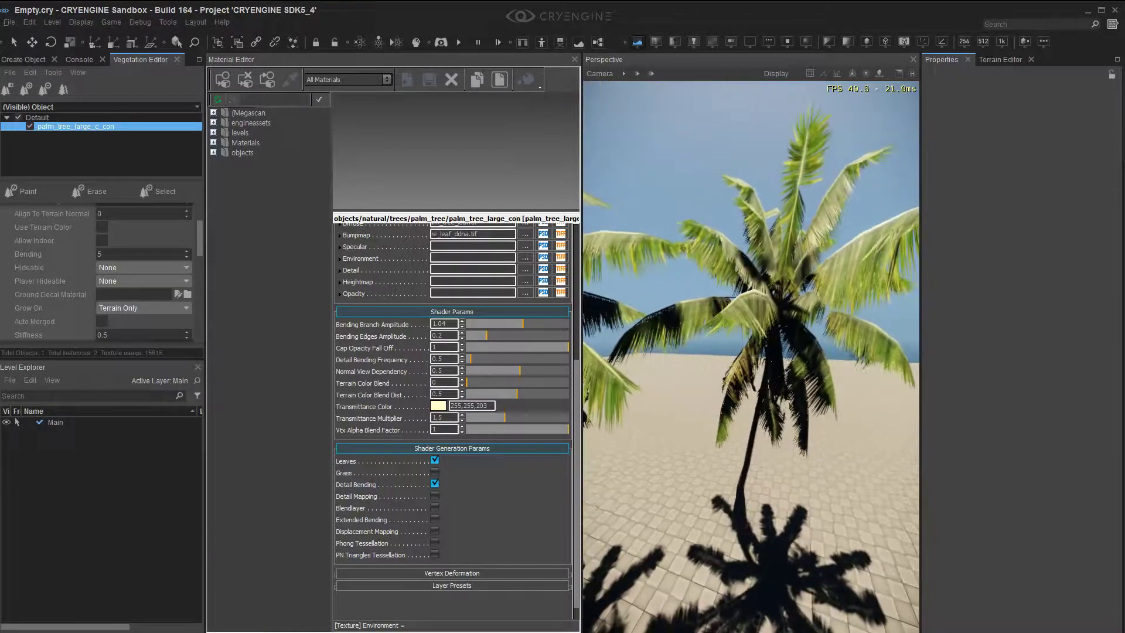
mouse_move(714, 354)
right_mouse_down()
mouse_move(656, 349)
mouse_move(715, 353)
right_mouse_up()
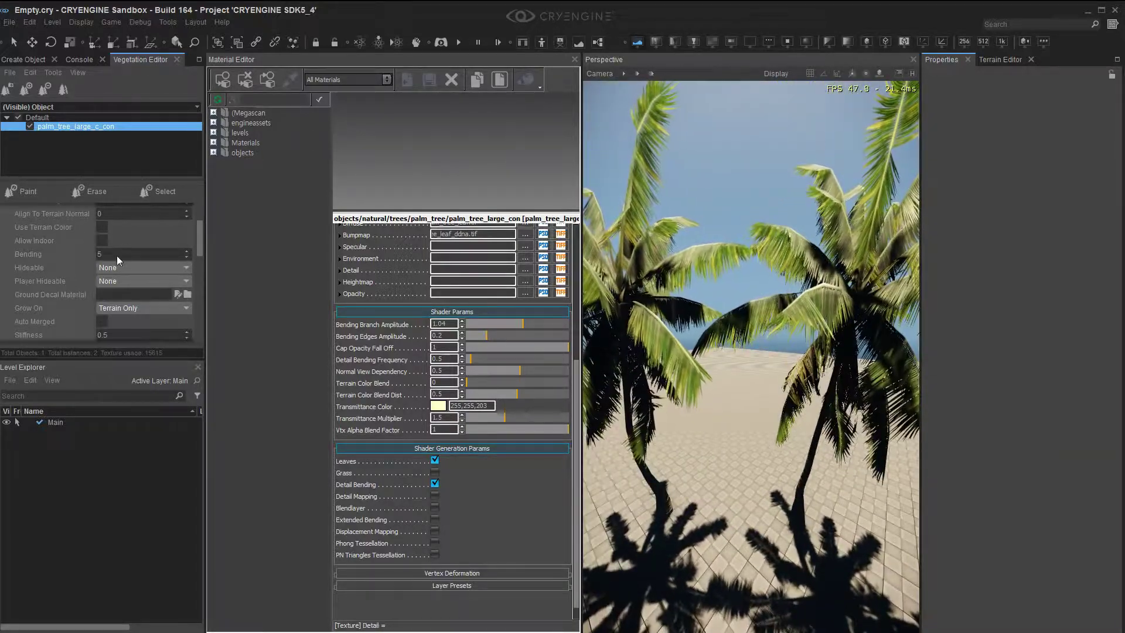
- Try a Bending of 11.4 on the palm tree vegetation object, and settle on 2
left_click_drag(117, 256, 118, 216)
right_click_drag(750, 363, 735, 402)
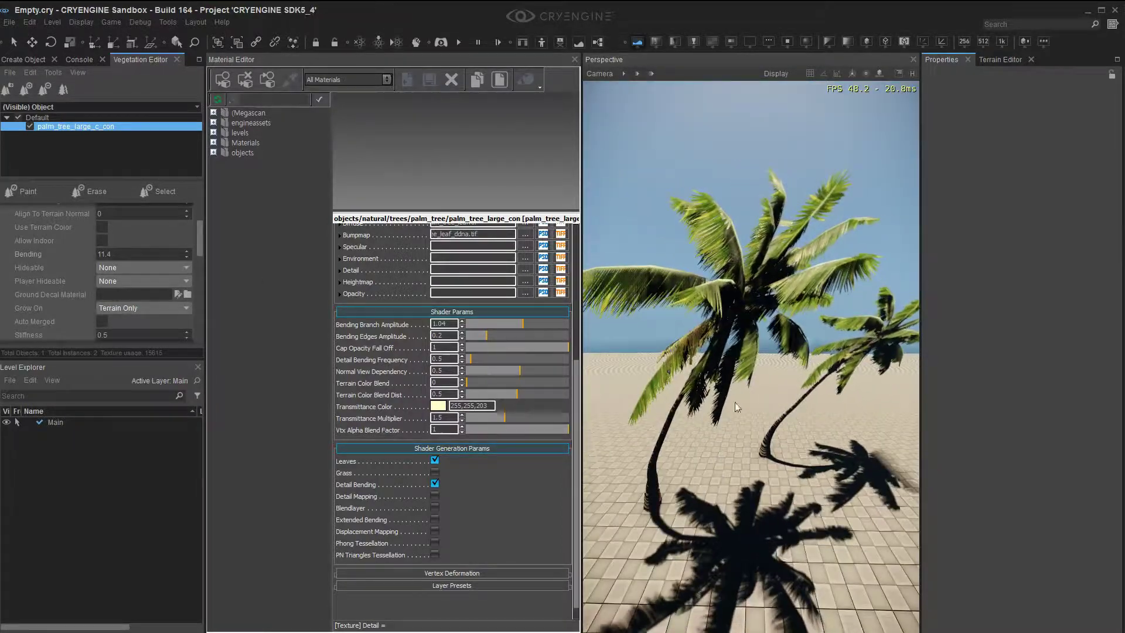
double_click(134, 255)
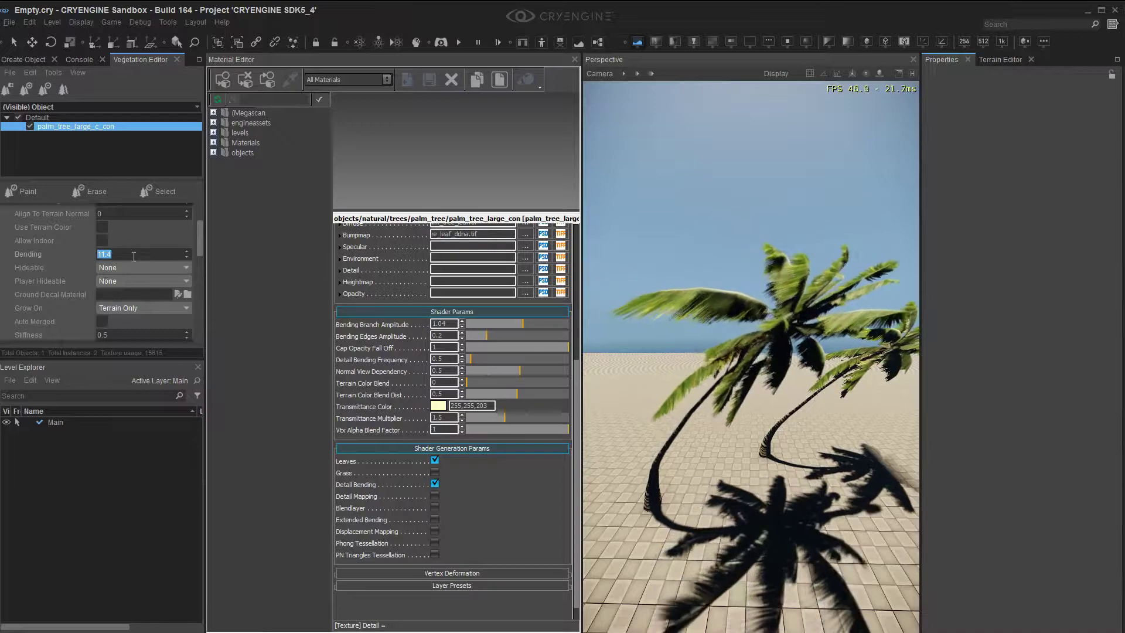
type("2")
key("Return")
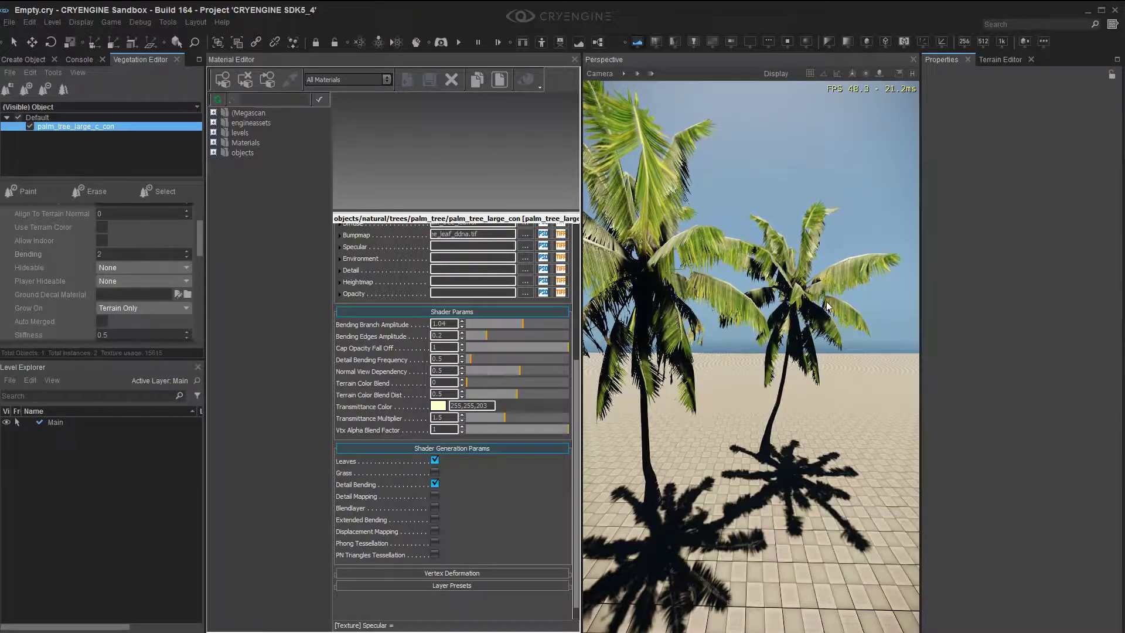
key("w")
mouse_move(826, 306)
right_mouse_down()
mouse_move(791, 216)
mouse_move(788, 337)
mouse_move(832, 334)
mouse_move(782, 328)
mouse_move(783, 308)
mouse_move(827, 320)
mouse_move(828, 258)
mouse_move(827, 322)
right_mouse_up()
key("s")
key("w")
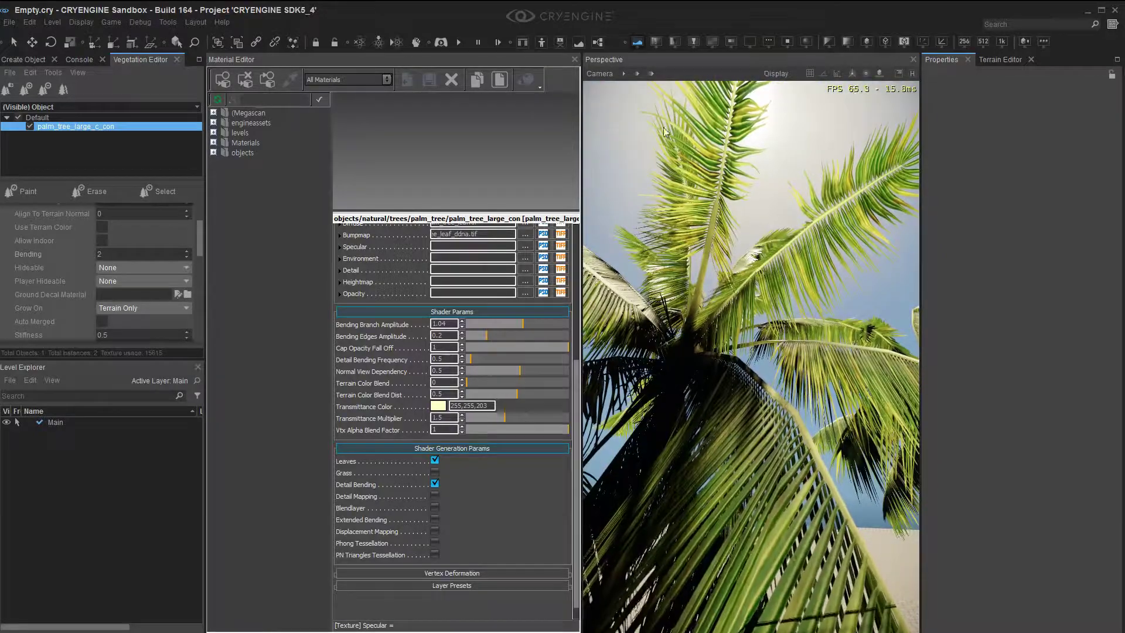
- Close the Material Editor and widen the viewport, with the ground around the palm trees in view
left_click(574, 58)
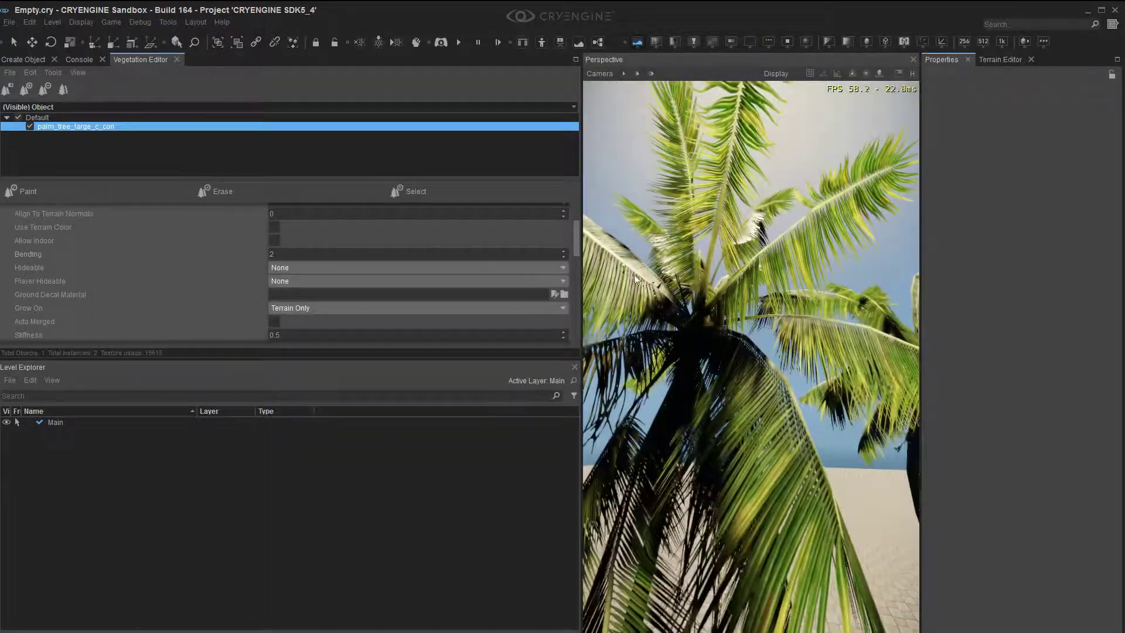
left_click_drag(580, 264, 262, 264)
key("s")
right_click_drag(591, 328, 551, 410)
- Start adding a new vegetation object and browse to the objects/natural/bushes/greenfernbush folder
left_click(17, 138)
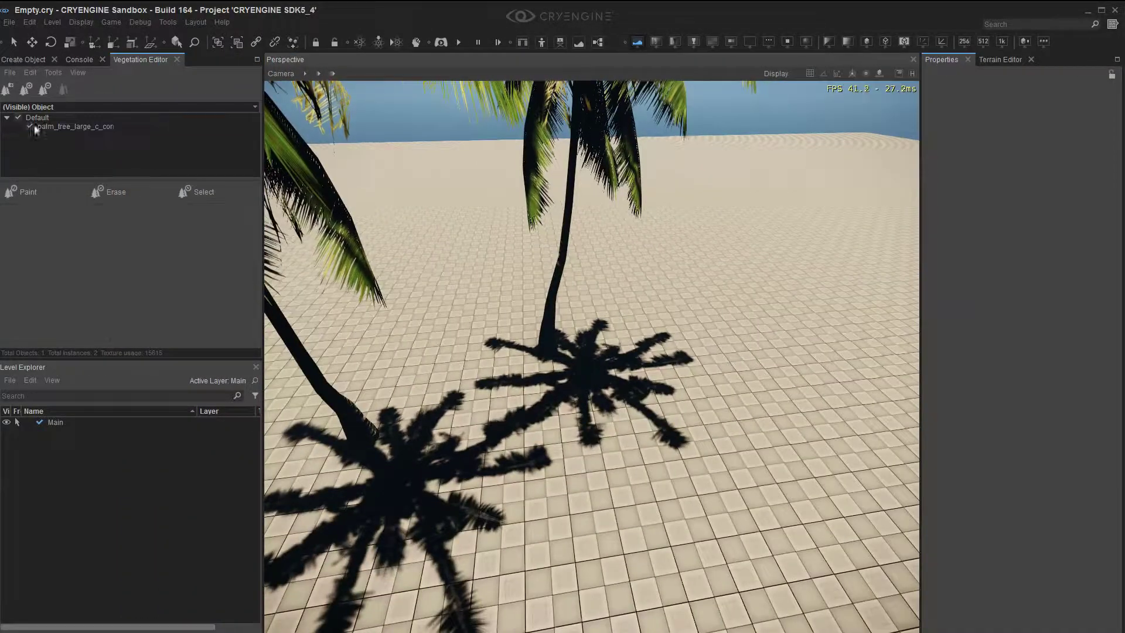
left_click(29, 92)
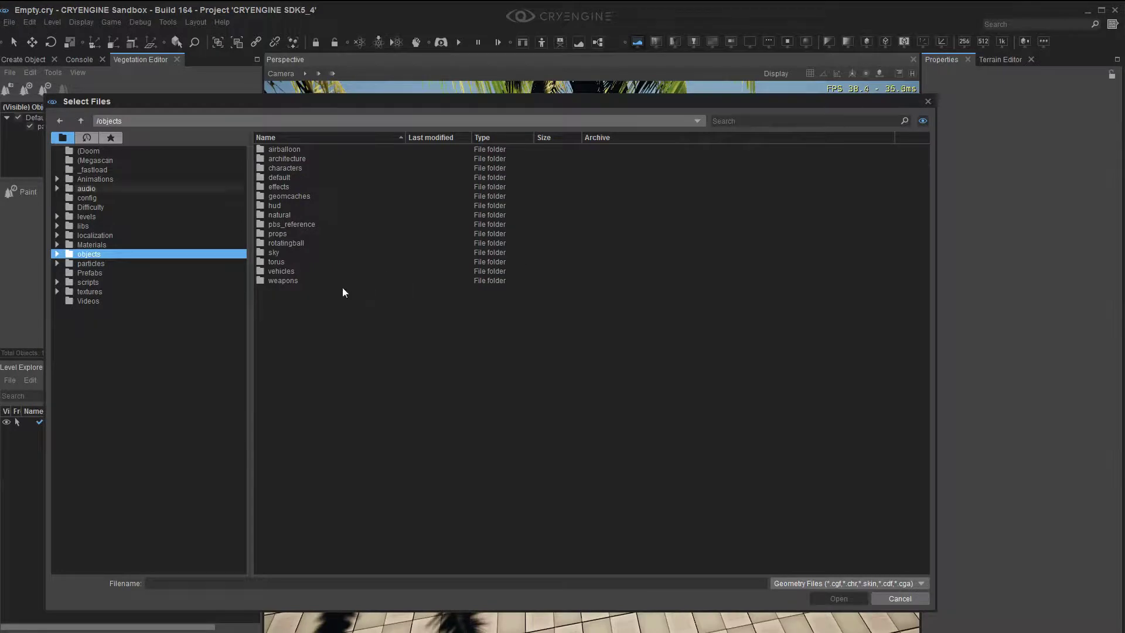
double_click(294, 216)
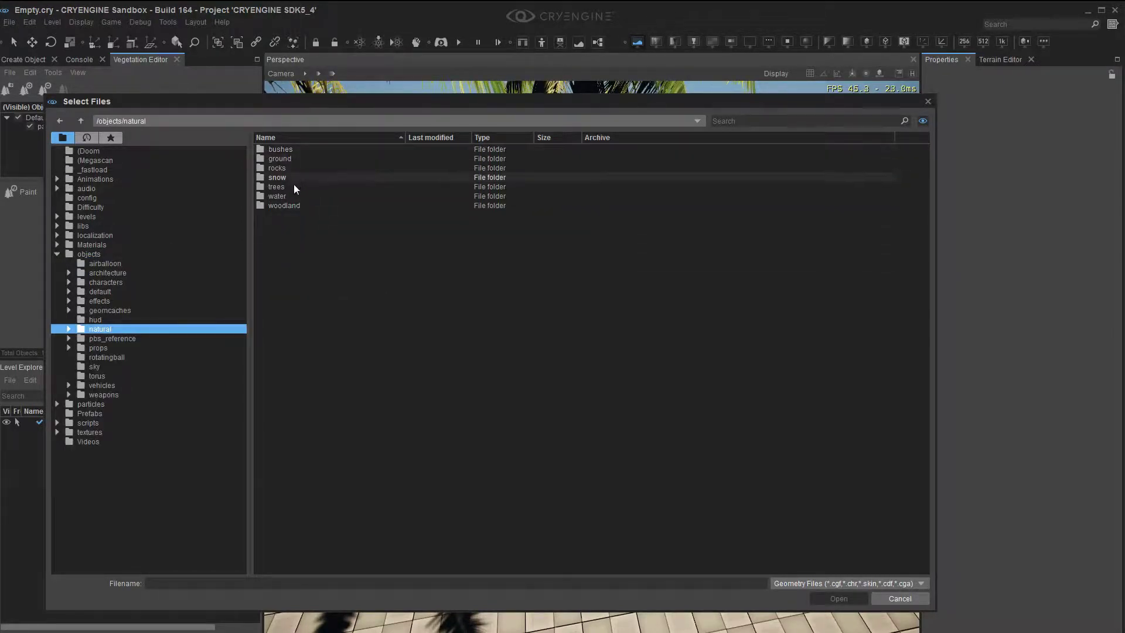
right_click(290, 148)
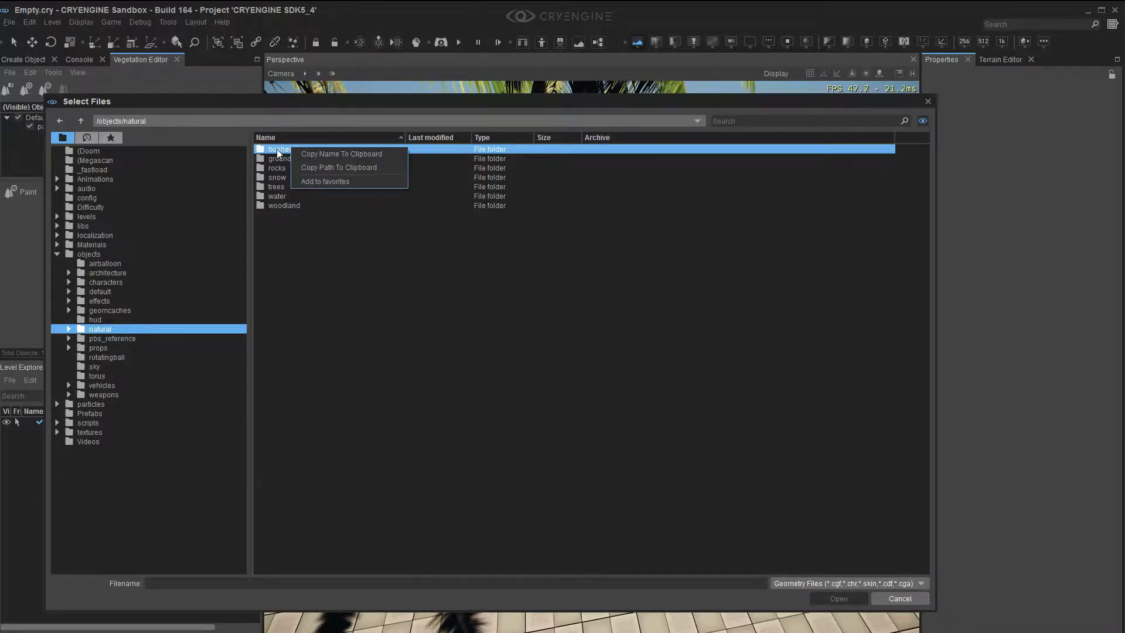
double_click(278, 150)
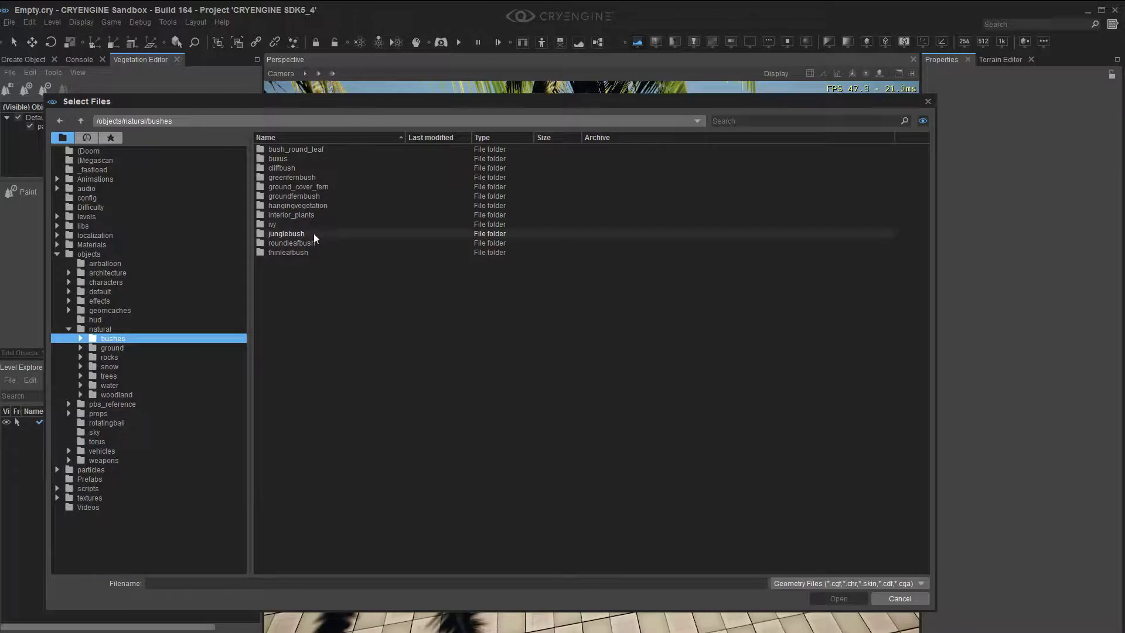
double_click(290, 178)
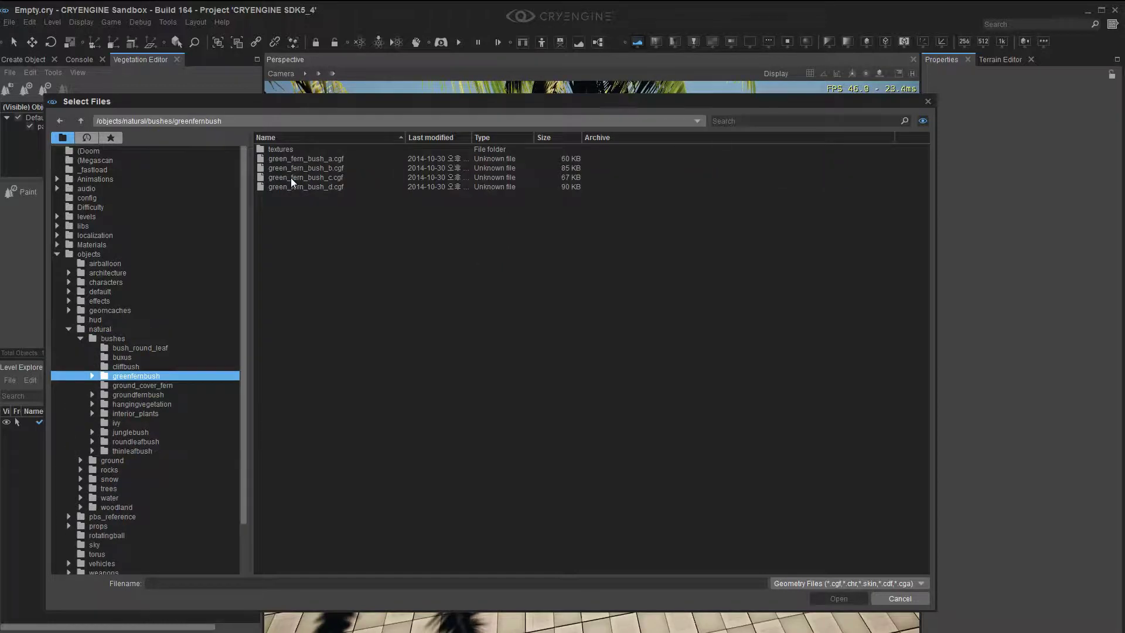
- Preview the green fern bush models and add green_fern_bush_b.cgf as a vegetation object
left_click(305, 159)
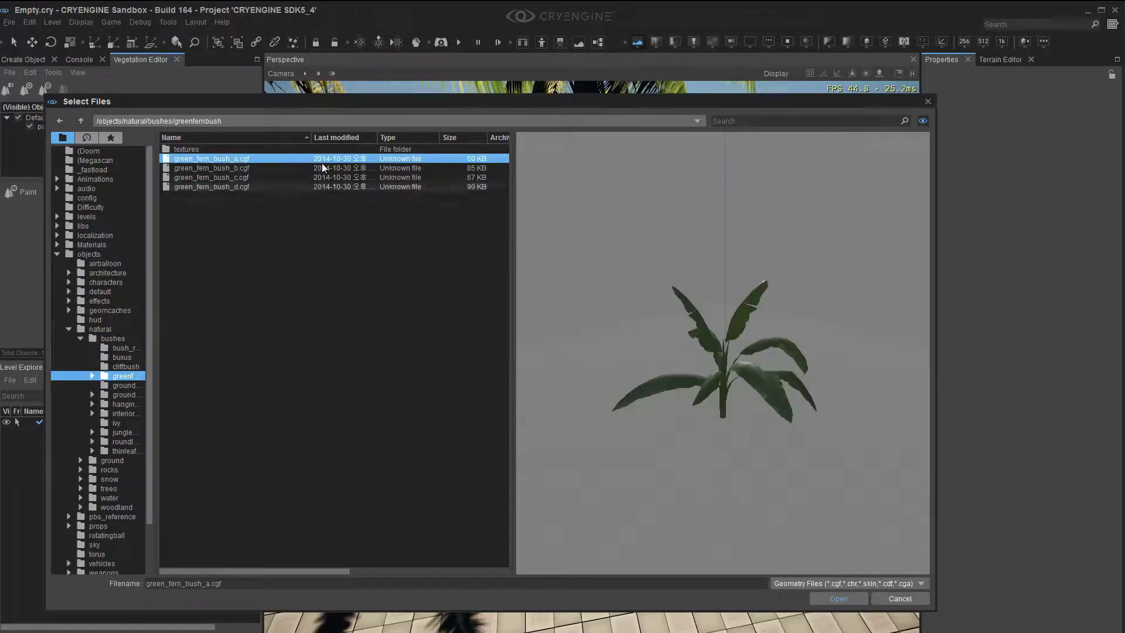
left_click(260, 168)
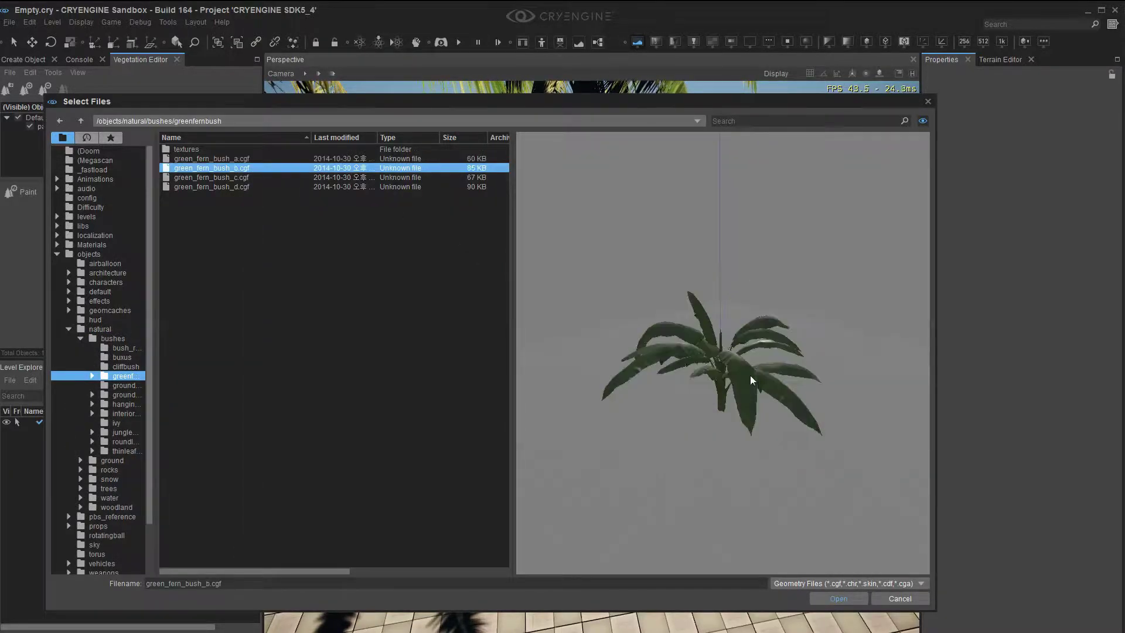
left_click(258, 177)
left_click(257, 167)
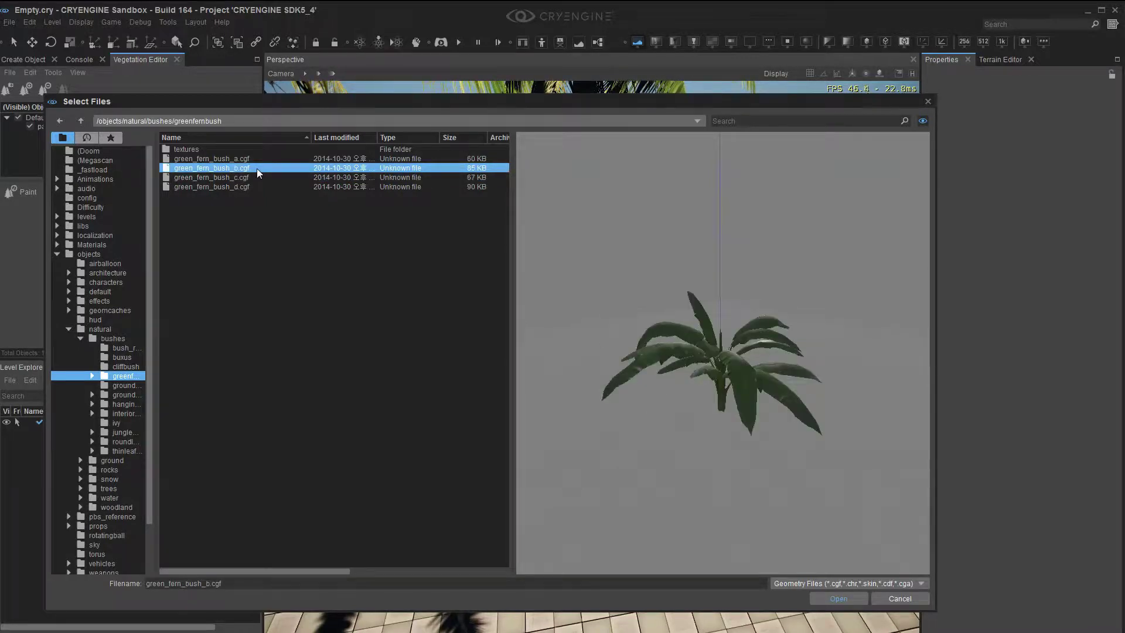
double_click(256, 168)
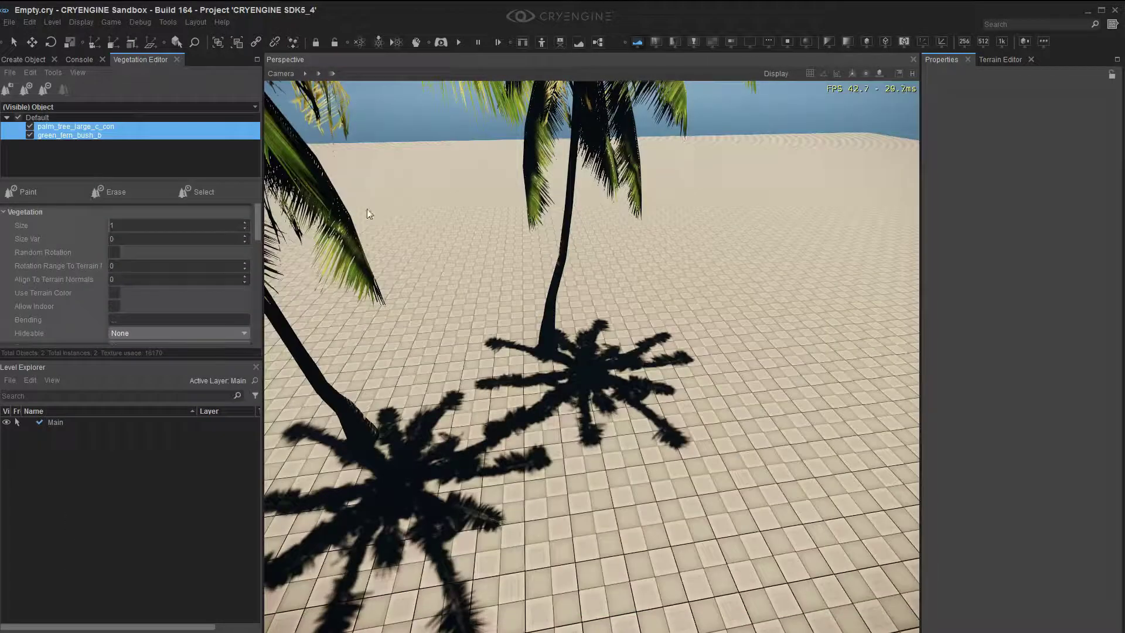
- Paint a few green_fern_bush_b plants on the terrain beside the palm trees
right_click_drag(370, 214, 297, 233)
key("d")
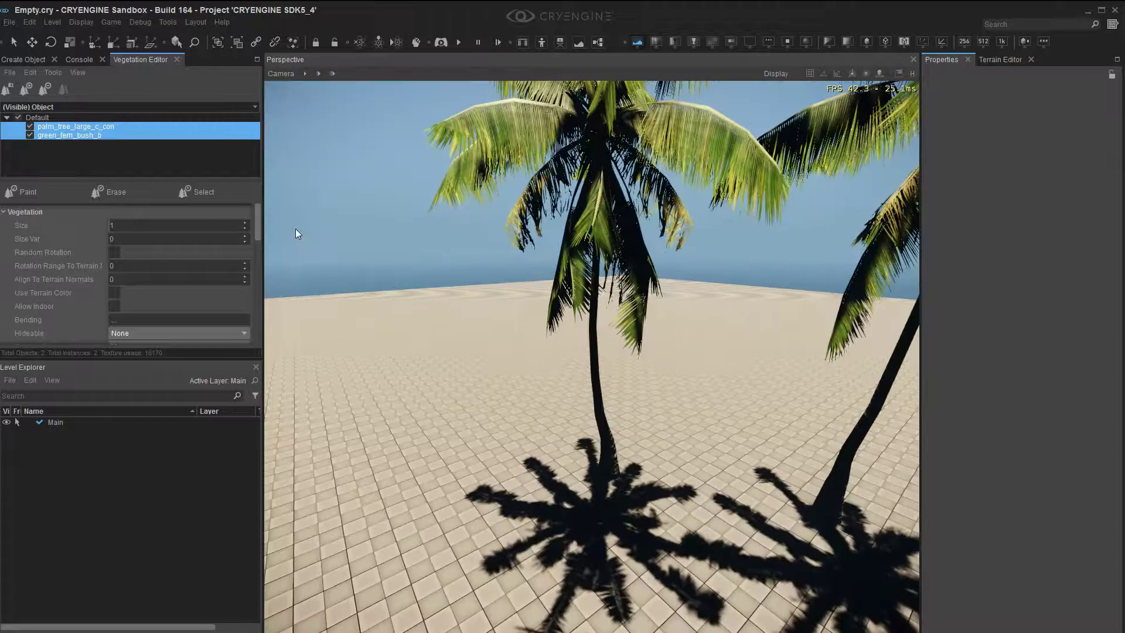
left_click(105, 139)
left_click(26, 191)
left_click(471, 448)
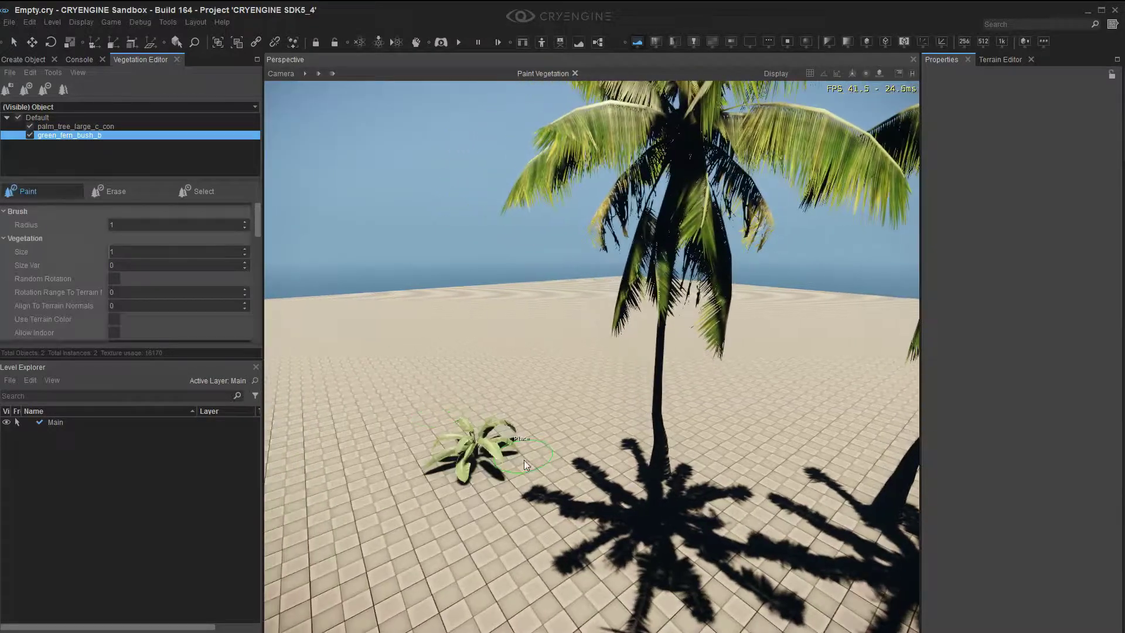
left_click(536, 439)
- Set the Bending of the green_fern_bush_b vegetation object to 5
mouse_move(536, 439)
right_mouse_down()
mouse_move(481, 480)
mouse_move(427, 492)
mouse_move(444, 486)
mouse_move(413, 460)
mouse_move(346, 454)
mouse_move(340, 431)
mouse_move(357, 428)
right_mouse_up()
key("w")
key("d")
left_click_drag(260, 217, 260, 233)
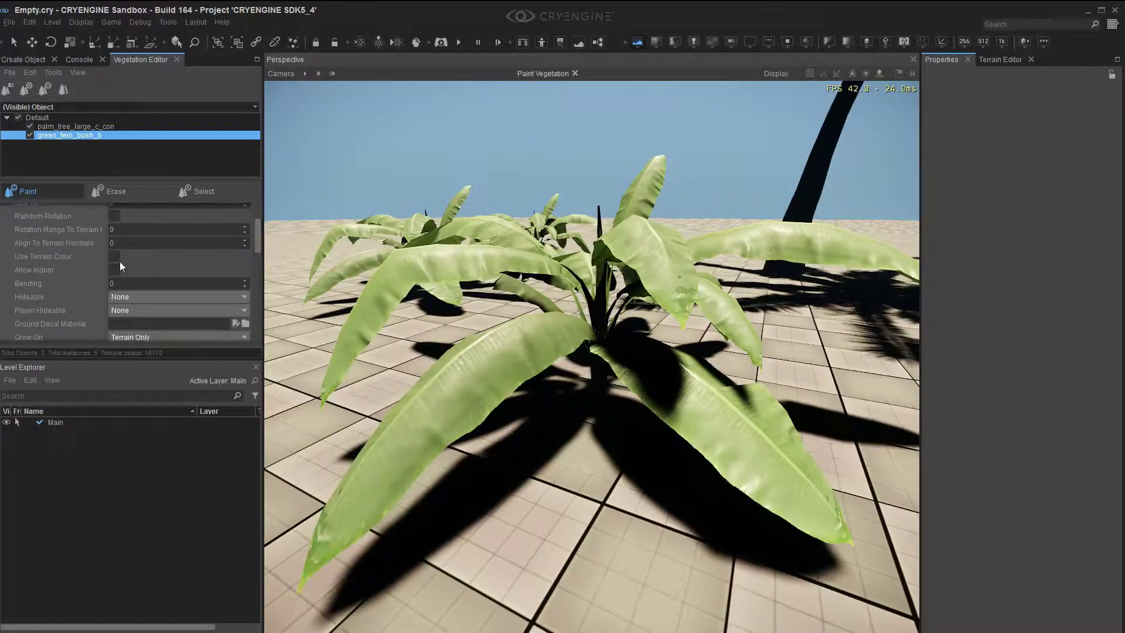
scroll(167, 312, "down", 2)
scroll(150, 301, "down", 2)
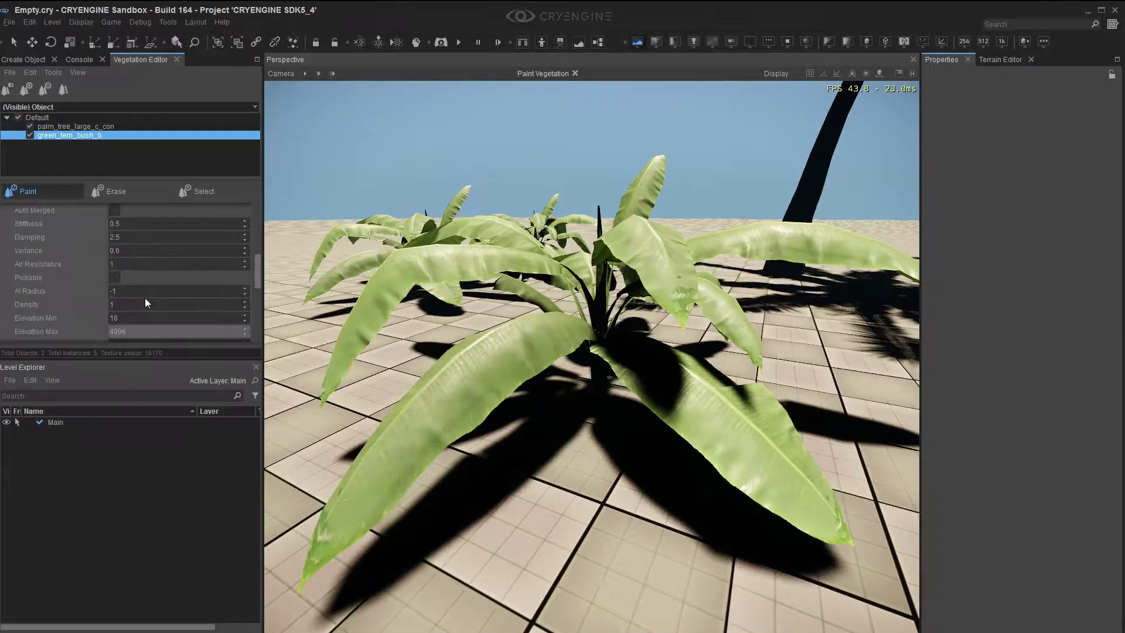
scroll(146, 297, "up", 2)
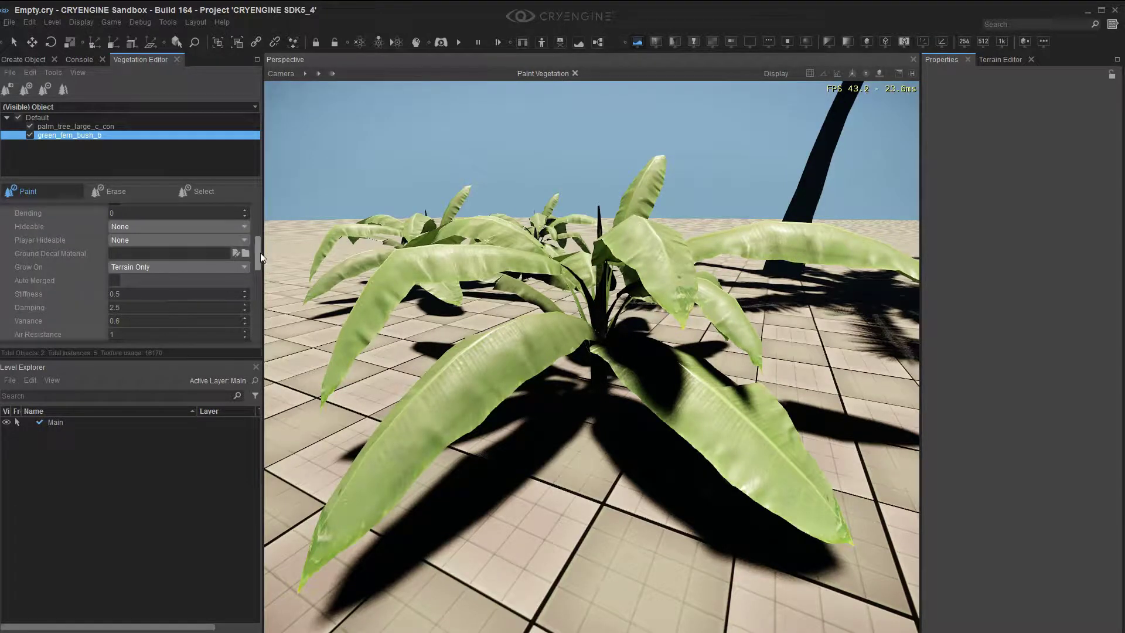
left_click_drag(260, 252, 262, 245)
left_click(190, 245)
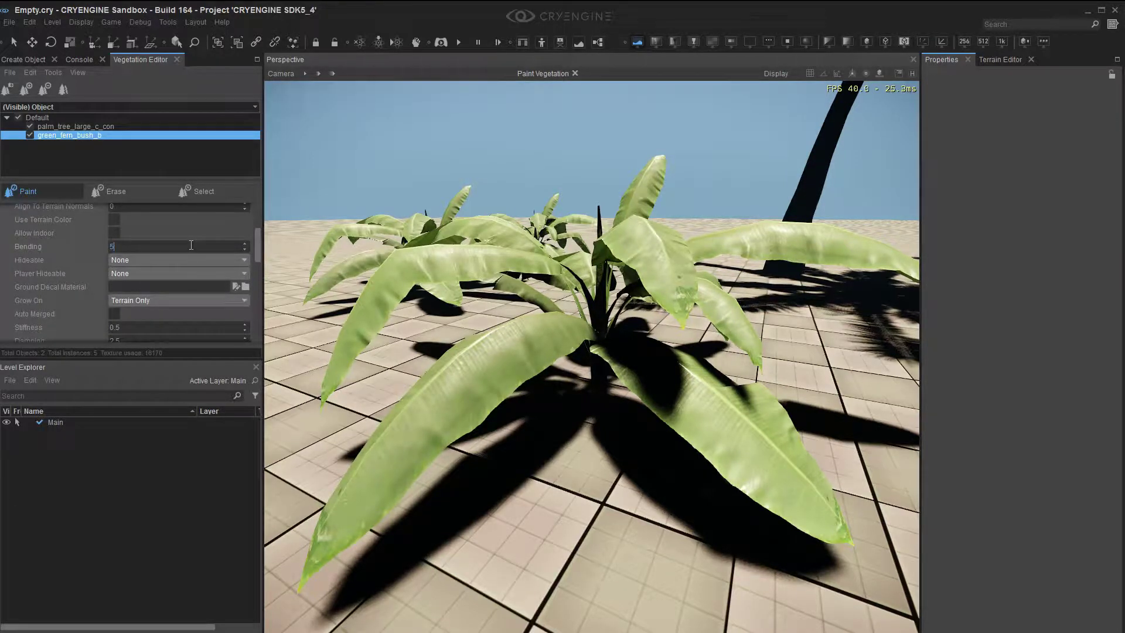
key("Return")
- Check the fern bush up close and set its vegetation Bending to 8
right_click_drag(424, 259, 551, 273)
key("w")
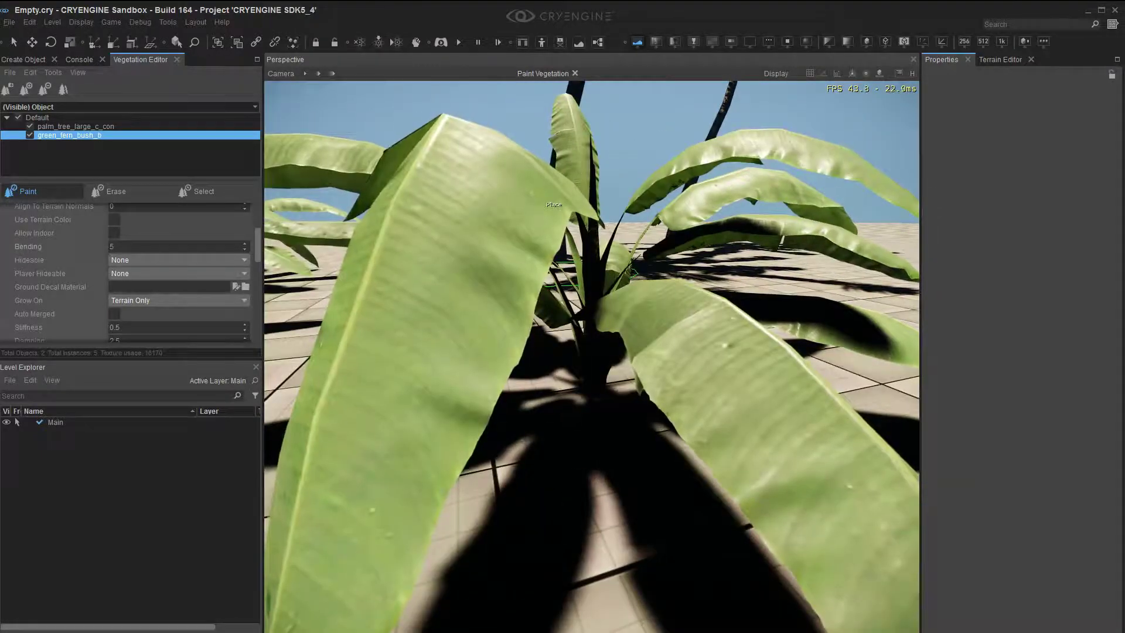
type("8")
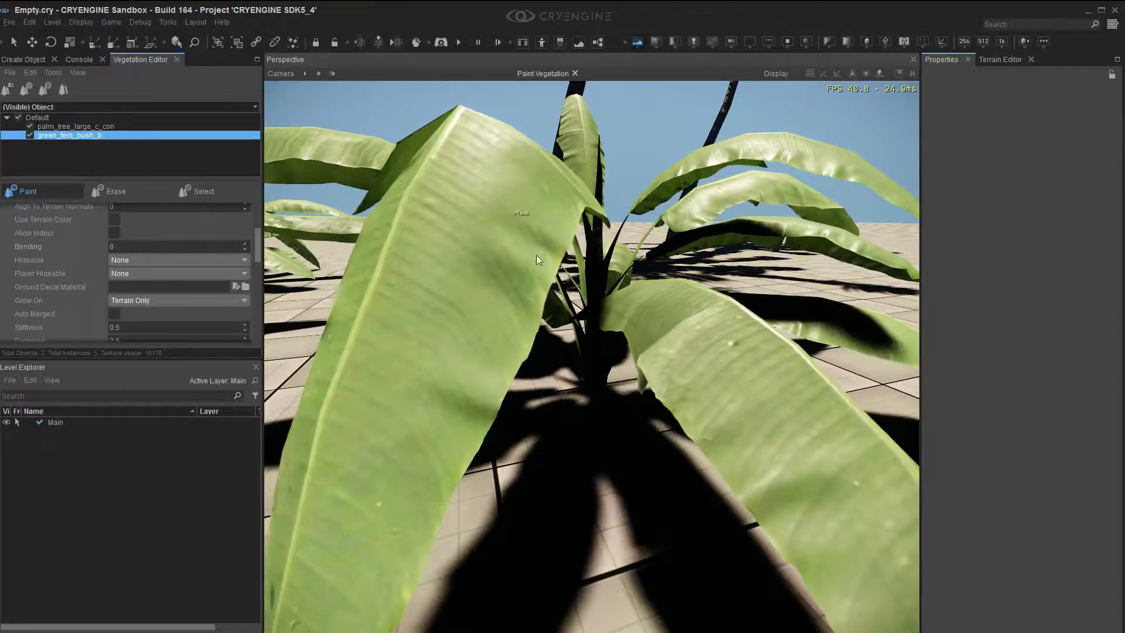
- Examine how the fern bush's leaves and stems move in the wind from several distances and angles
right_click_drag(537, 255, 563, 239)
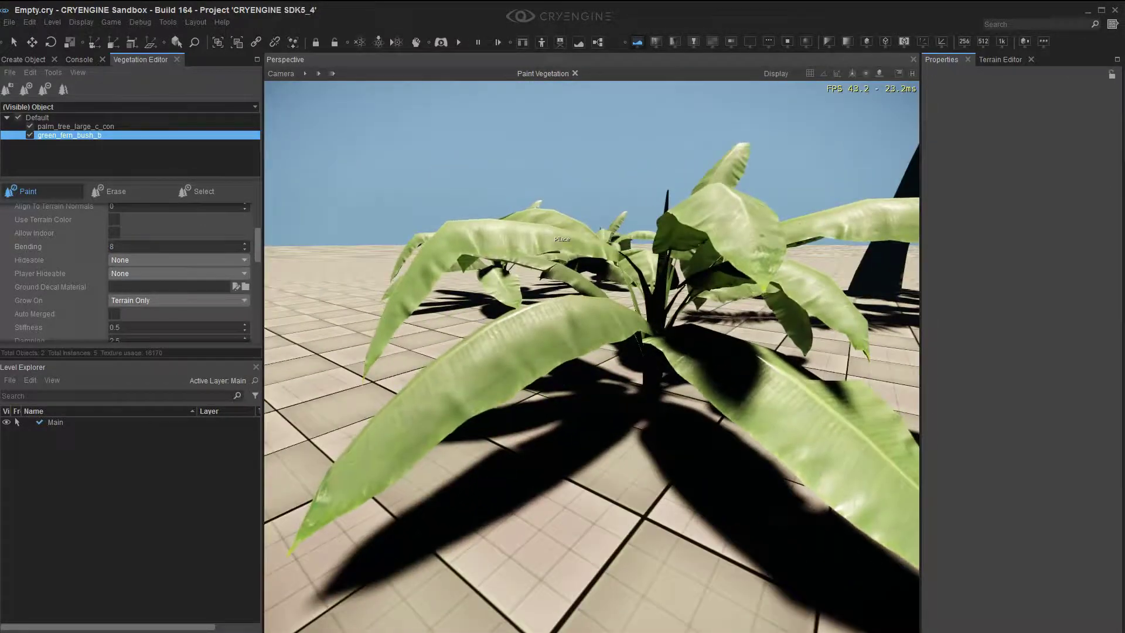
right_click_drag(483, 370, 569, 344)
key("w")
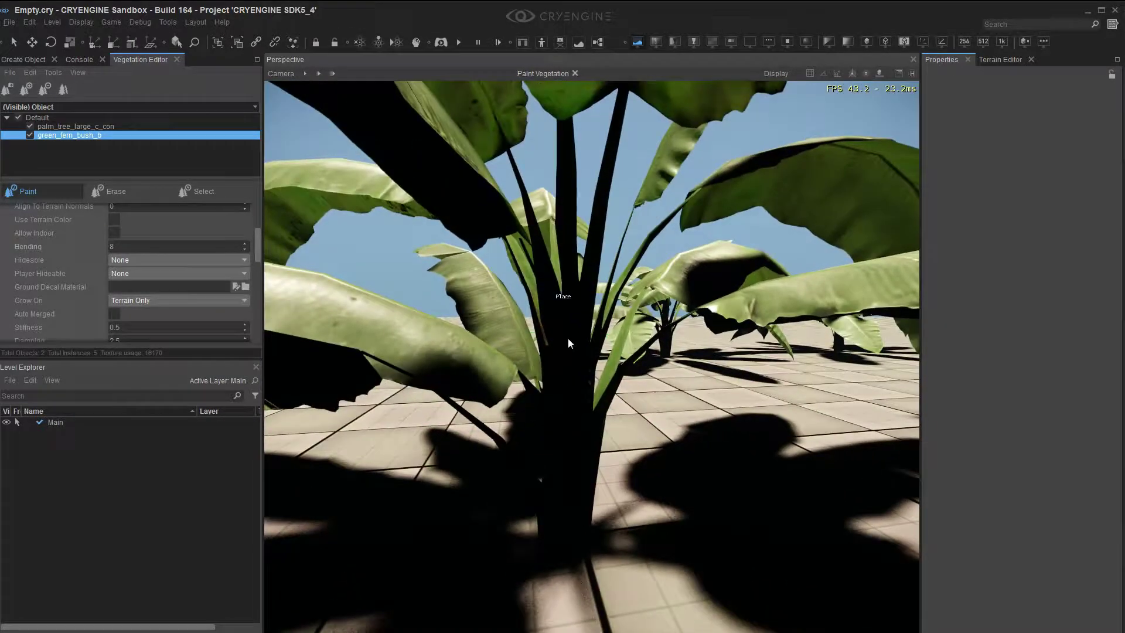
mouse_move(569, 261)
right_mouse_down()
mouse_move(624, 264)
mouse_move(732, 311)
mouse_move(623, 259)
right_mouse_up()
key("d")
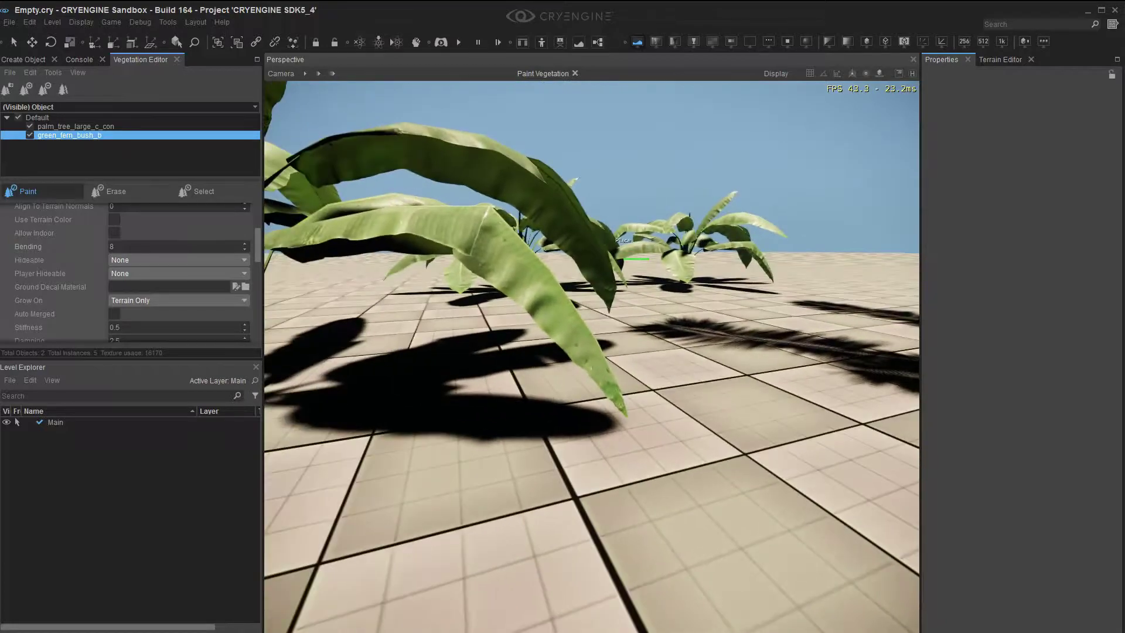
key("w")
right_click_drag(602, 384, 457, 237)
key("s")
key("a")
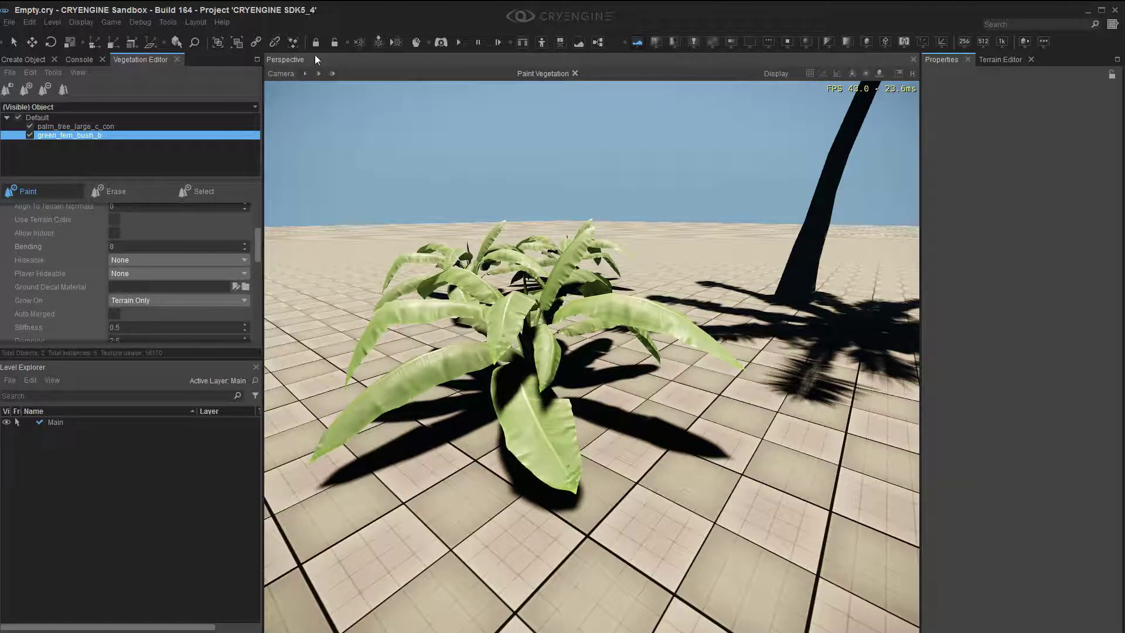
- Open the Material Editor, dock it between the Vegetation Editor and the viewport, and widen it
left_click(168, 23)
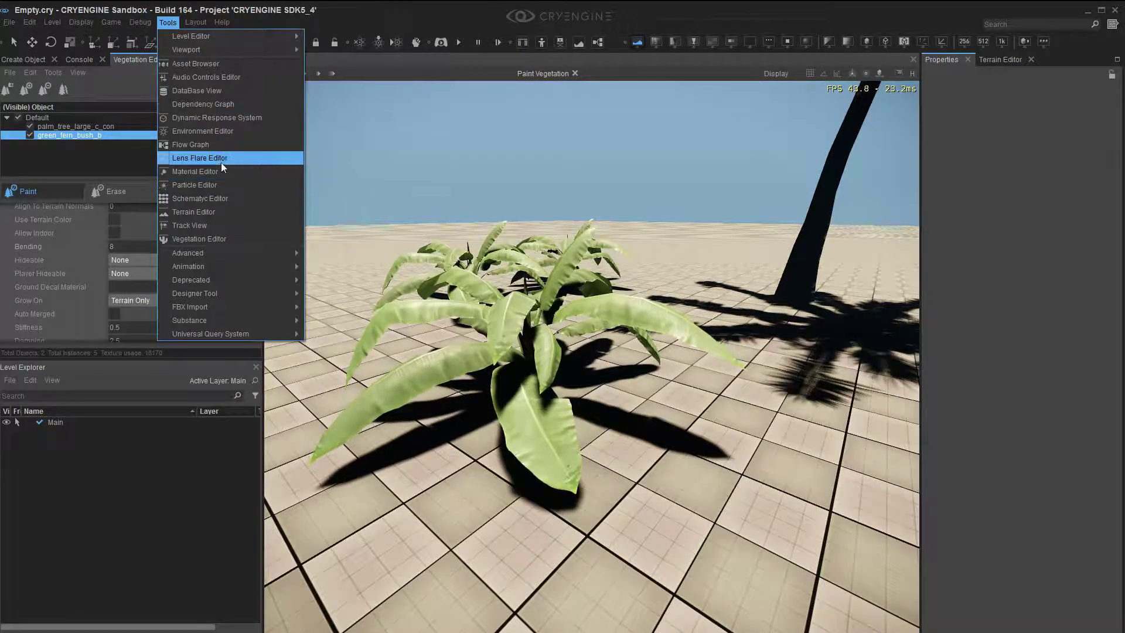
left_click(217, 170)
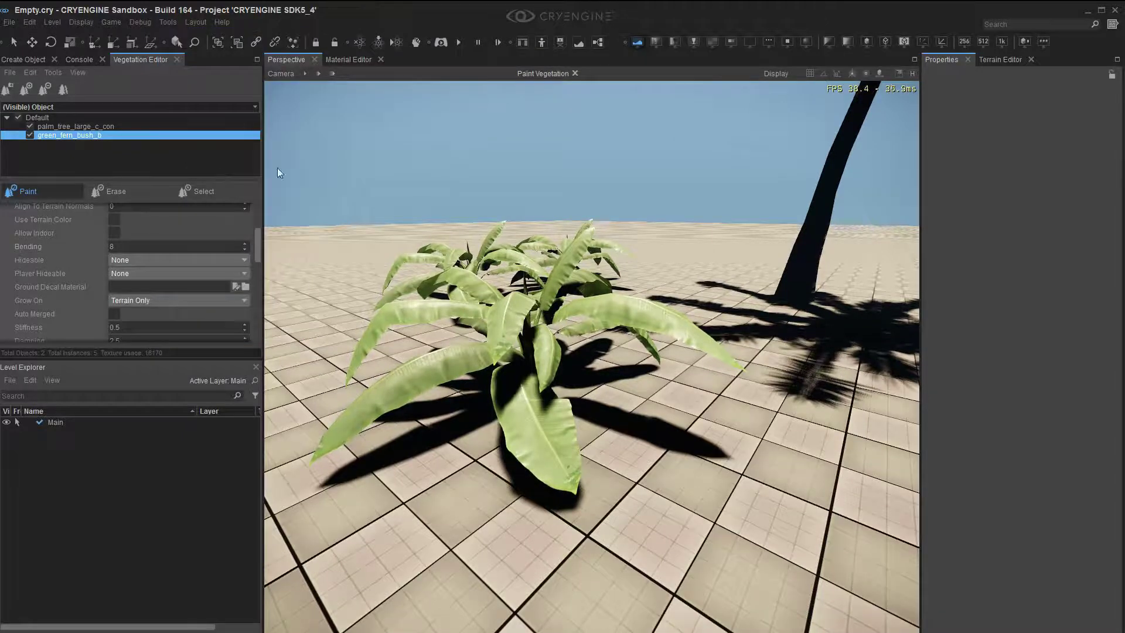
left_click(343, 60)
left_click_drag(344, 62, 271, 273)
left_click_drag(455, 287, 571, 293)
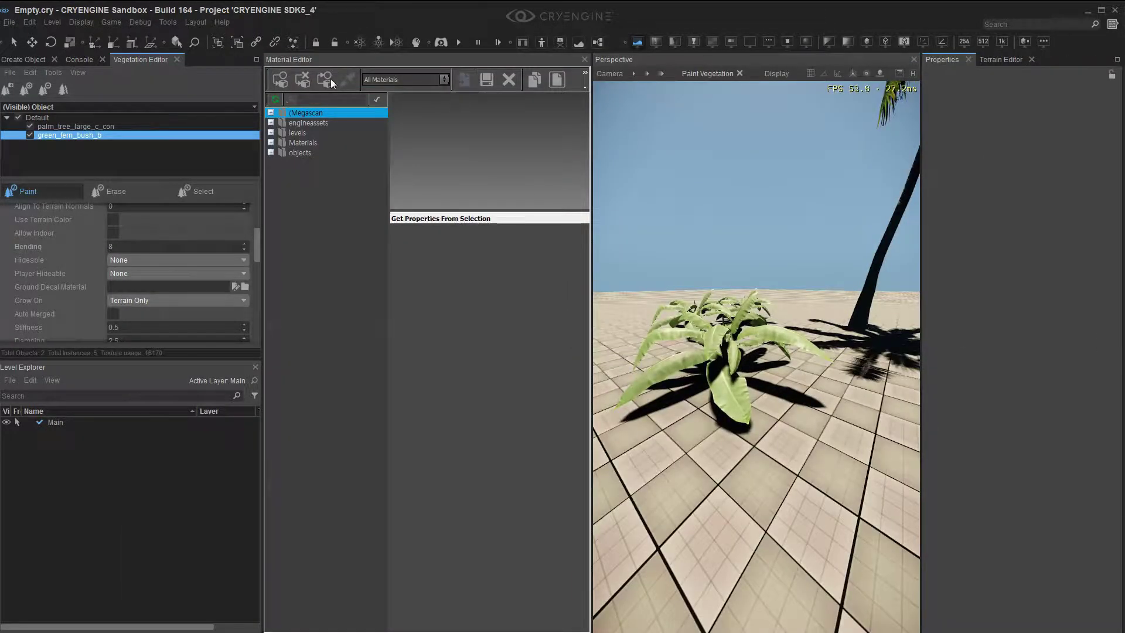
- Pick the green_fern_bush material from a placed fern bush and bring its Shader Params into view
left_click(347, 79)
left_click(693, 338)
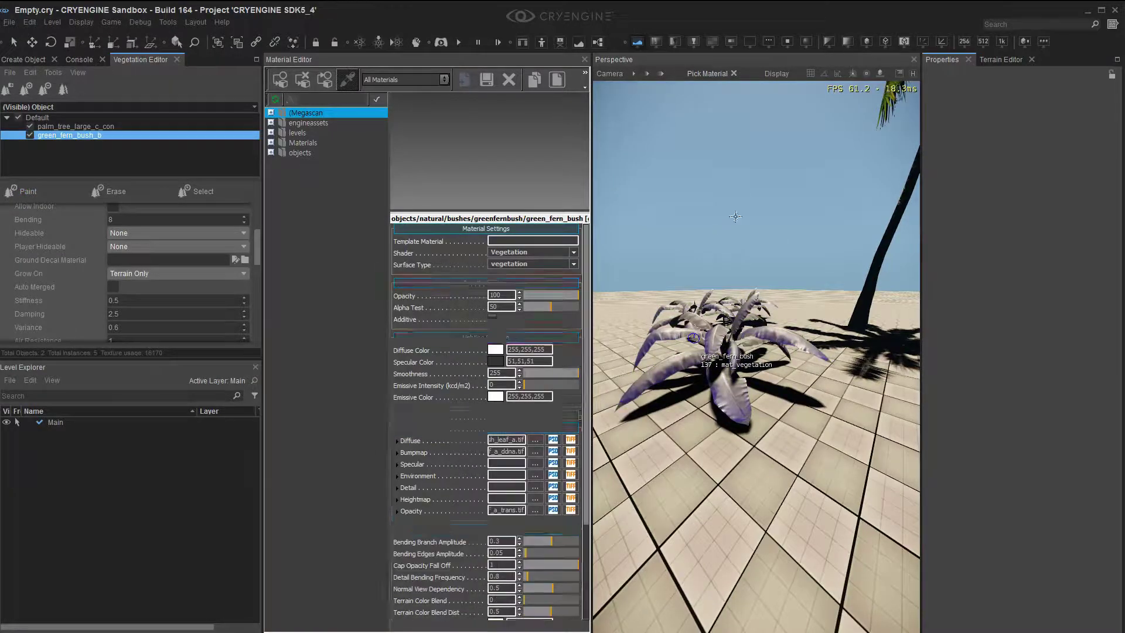
key("w")
mouse_move(694, 338)
right_mouse_down()
mouse_move(702, 266)
mouse_move(707, 331)
right_mouse_up()
key("s")
left_click_drag(588, 249, 588, 397)
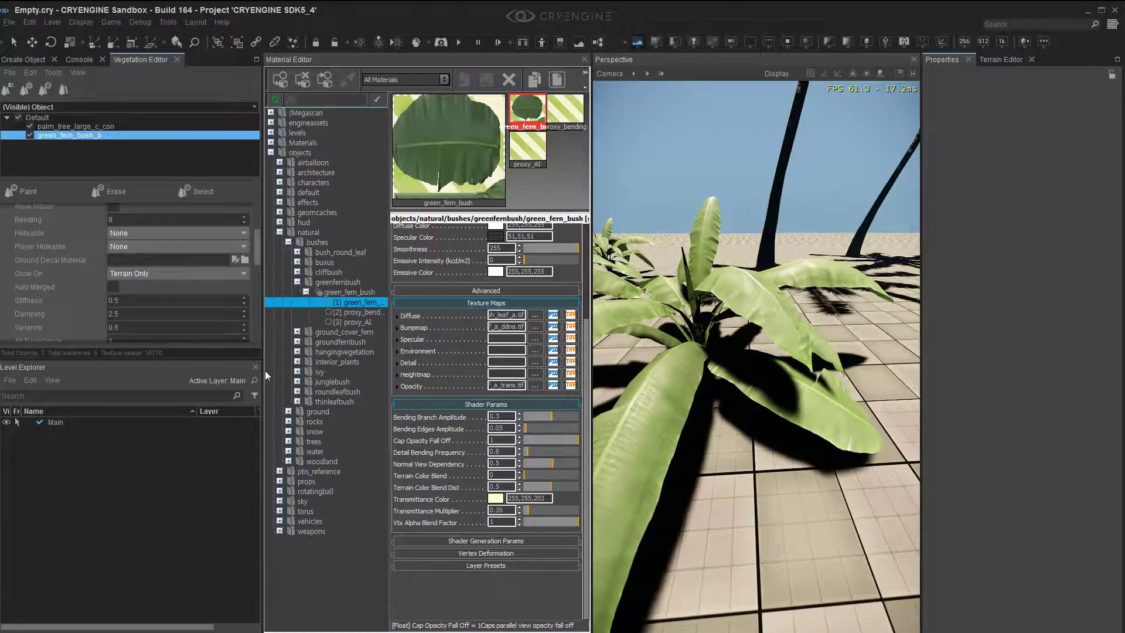
- Widen the Material Editor and set the fern material's Bending Branch Amplitude to 3.47 and Bending Edges Amplitude to 0.383
left_click_drag(262, 374, 141, 373)
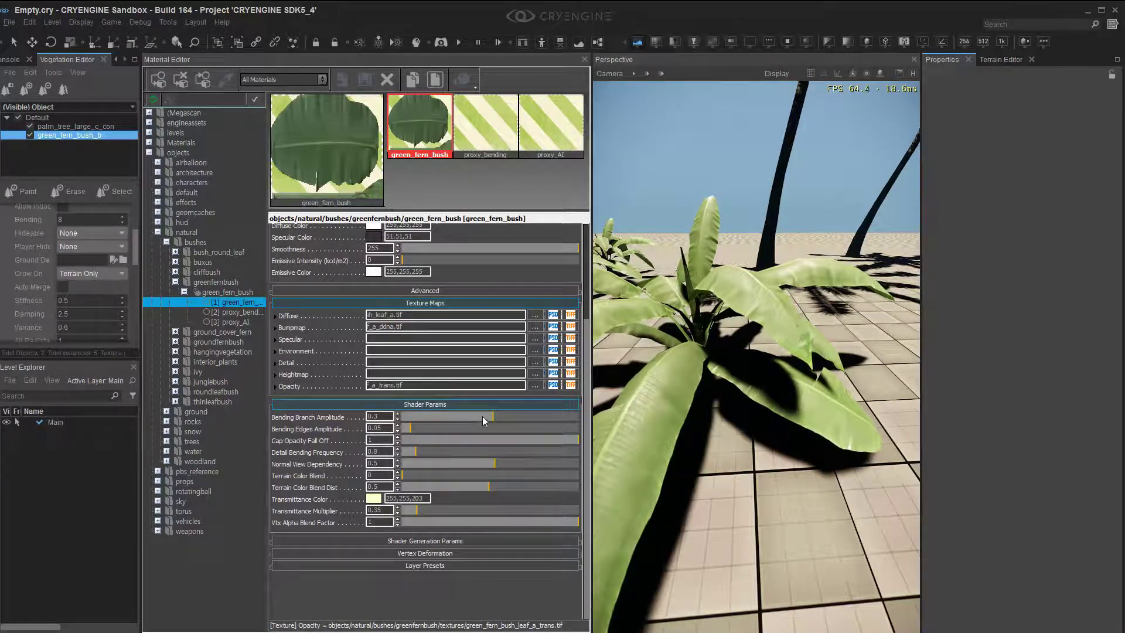
left_click_drag(483, 416, 521, 416)
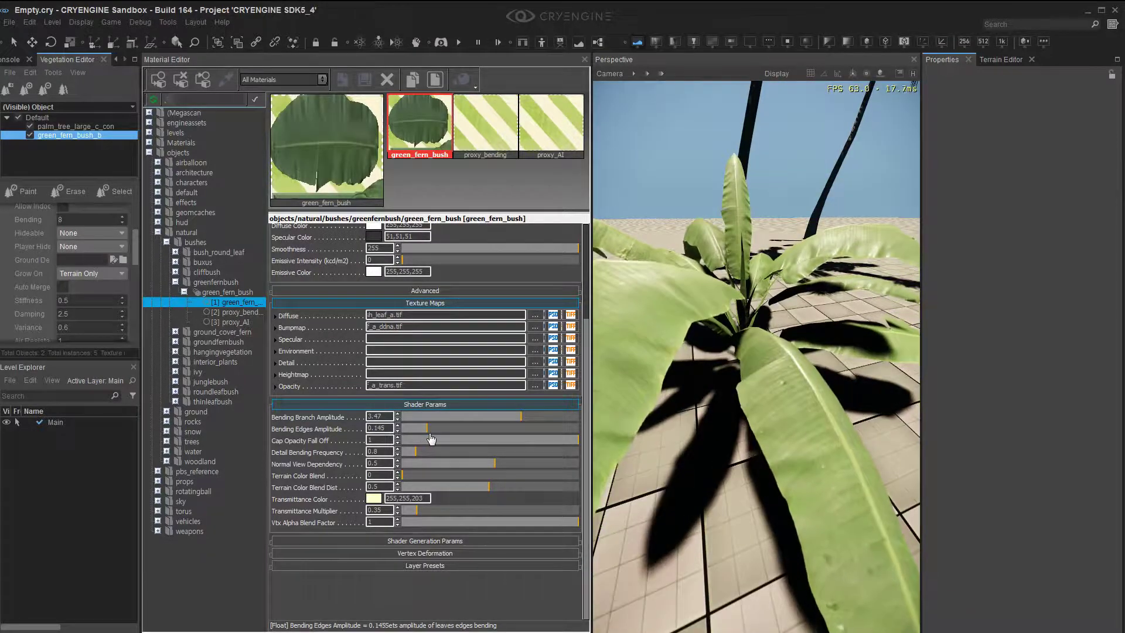
left_click_drag(426, 431, 469, 432)
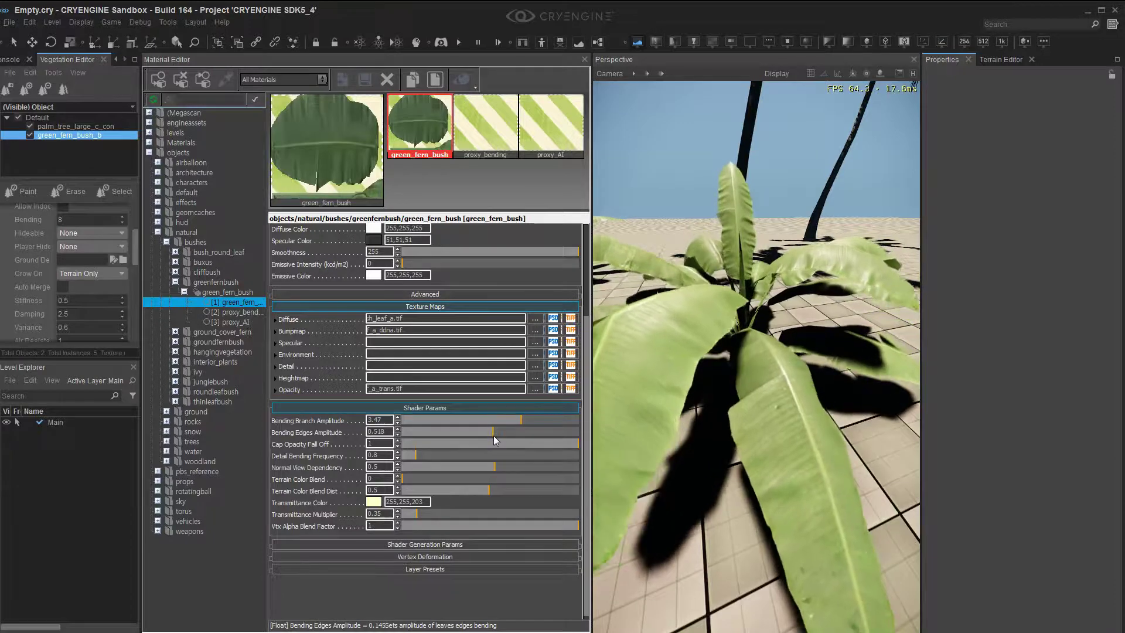
- Try a Bending Branch Amplitude of -0.96 with a Bending Edges Amplitude of 0.515 and check a fern leaf up close
left_click_drag(487, 417, 482, 417)
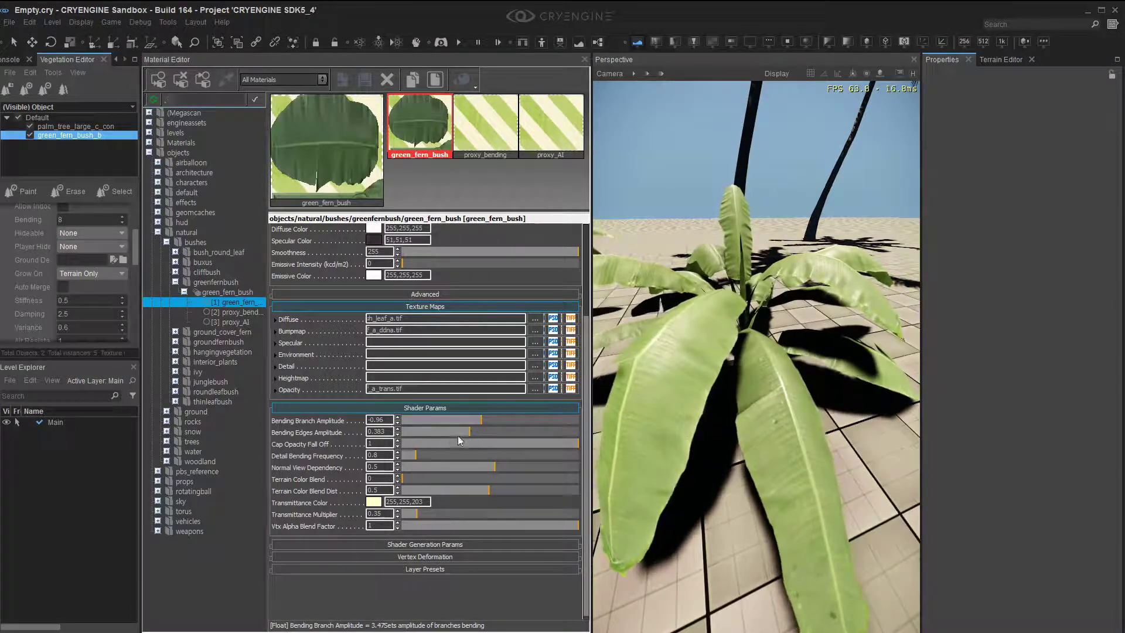
left_click(362, 445)
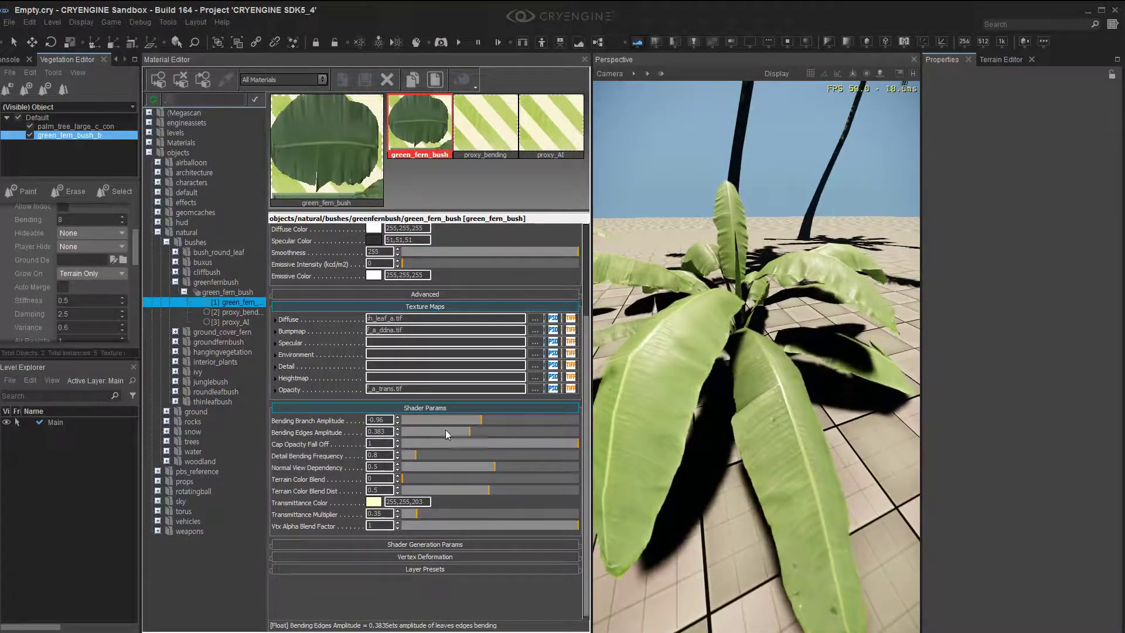
left_click(493, 432)
mouse_move(690, 375)
right_mouse_down()
mouse_move(726, 366)
mouse_move(686, 371)
right_mouse_up()
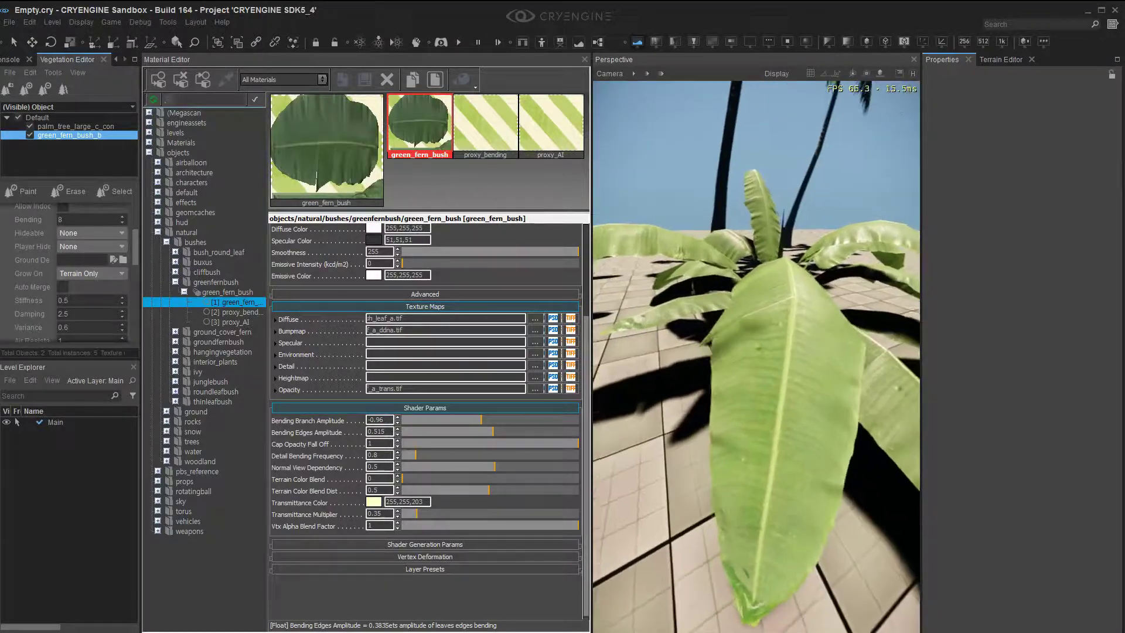
- Set the fern material's Bending Edges Amplitude to 0.264 and Bending Branch Amplitude to 2.54, checking the bush from the side
left_click_drag(466, 434, 448, 431)
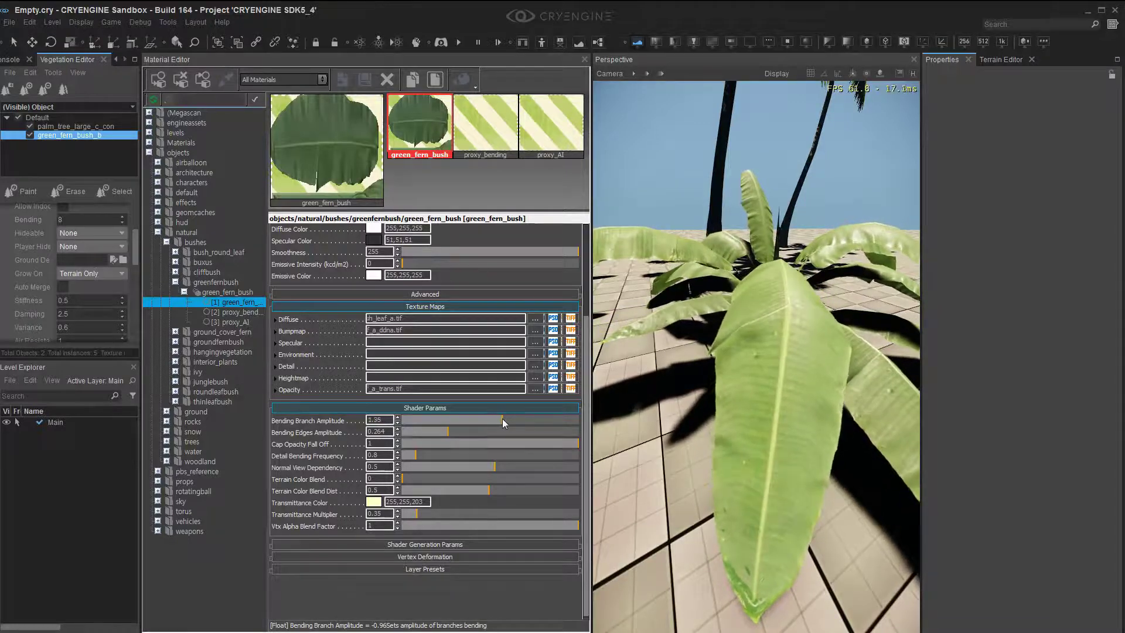
left_click_drag(502, 419, 512, 419)
mouse_move(692, 325)
right_mouse_down()
mouse_move(761, 298)
mouse_move(687, 313)
right_mouse_up()
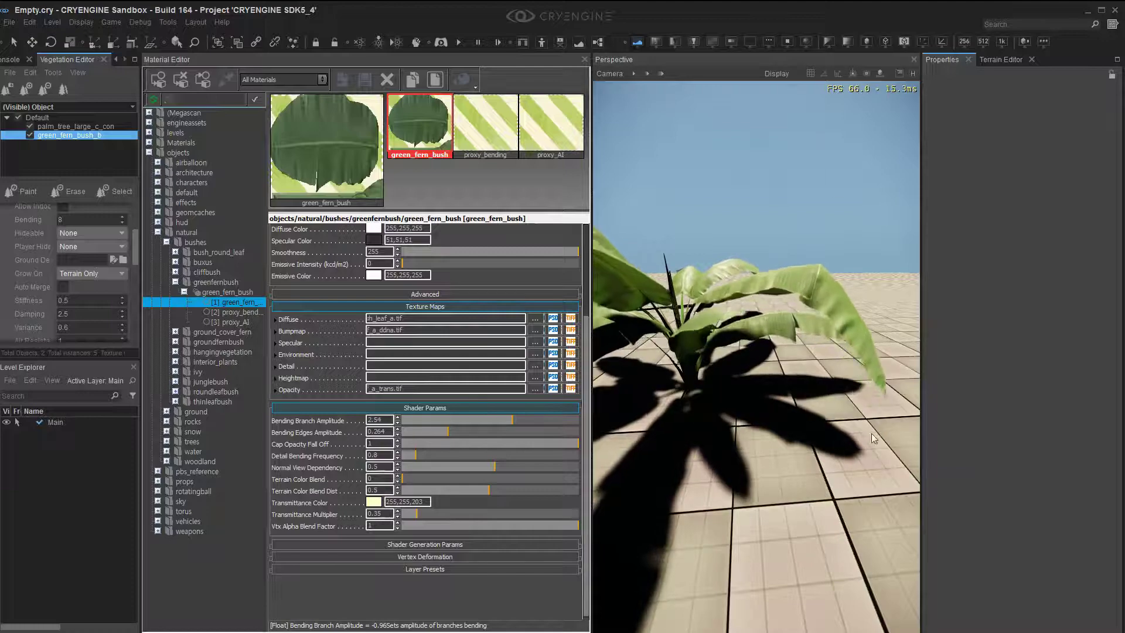
right_click_drag(813, 150, 750, 134)
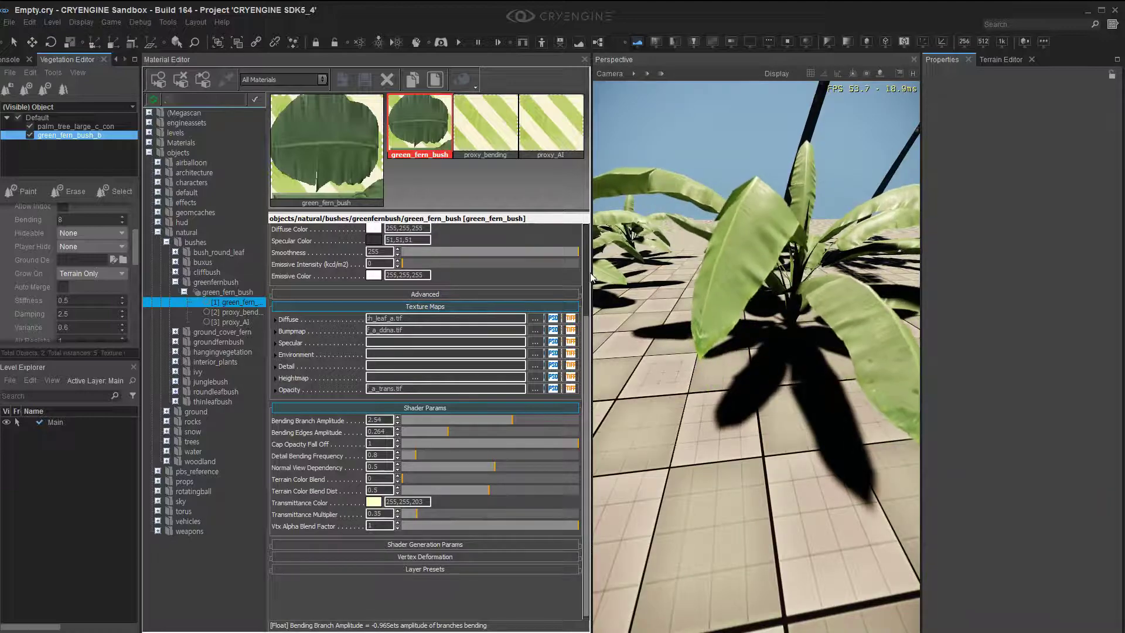
- Give the viewport more width and examine the fern leaves' edge and branch motion from above, up close and several sides
left_click_drag(587, 278, 516, 272)
right_click_drag(574, 266, 577, 229)
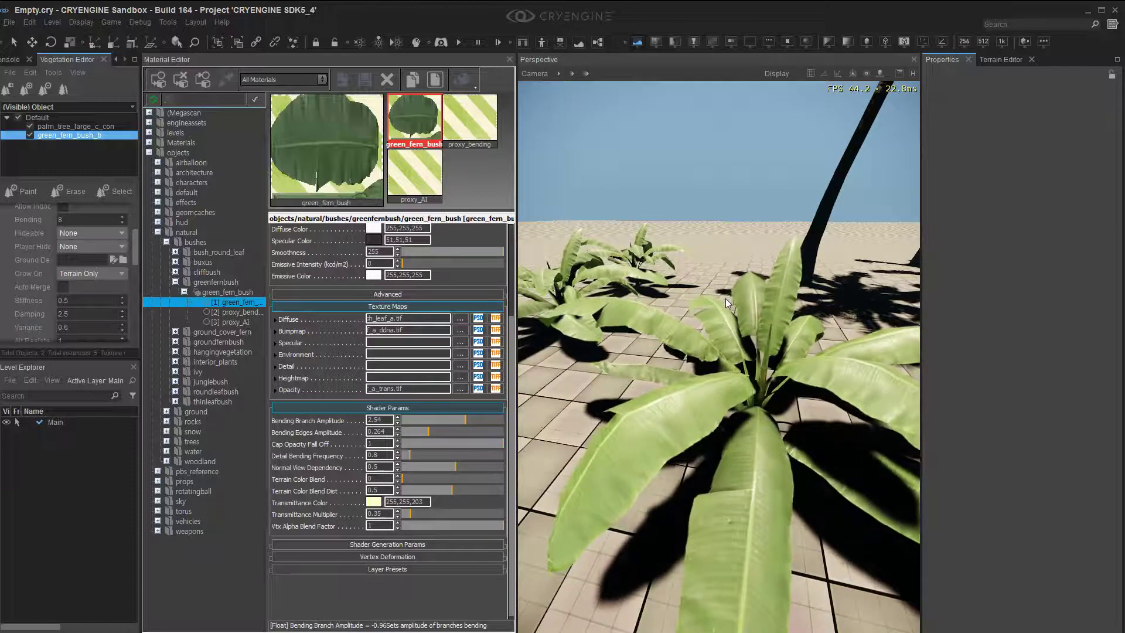
right_click_drag(726, 297, 723, 337)
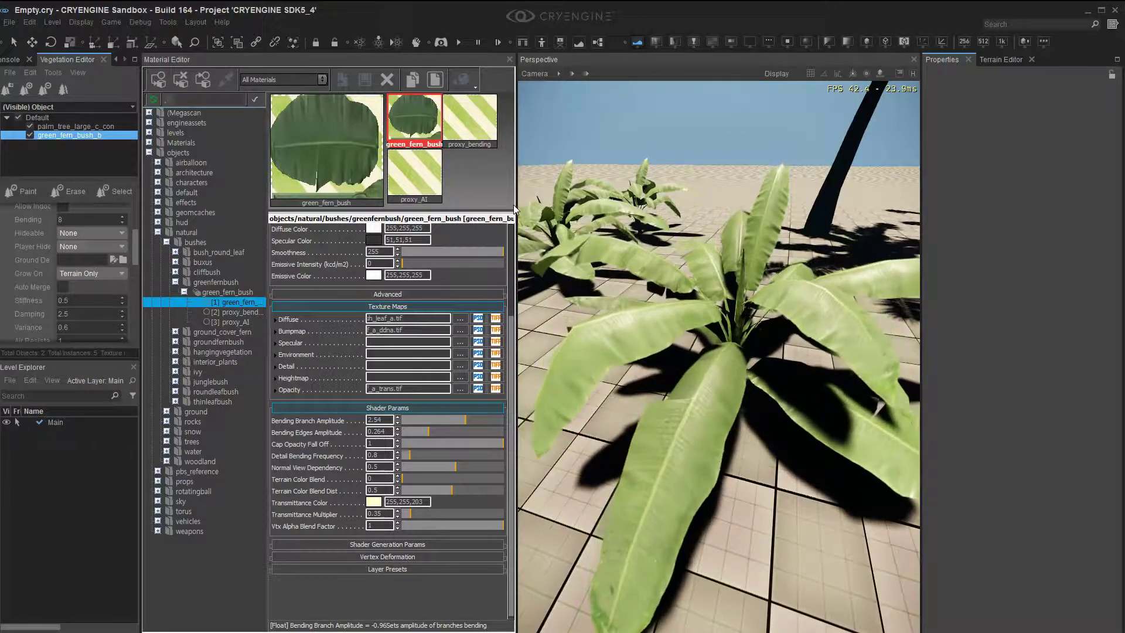
right_click_drag(763, 378, 724, 323)
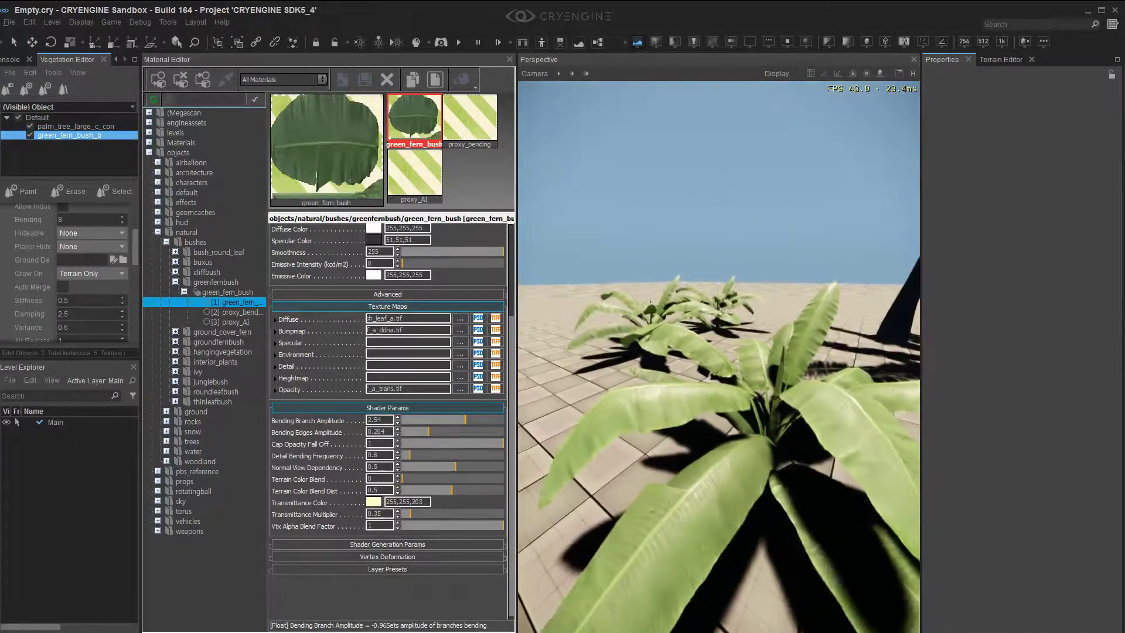
right_click_drag(649, 292, 609, 337)
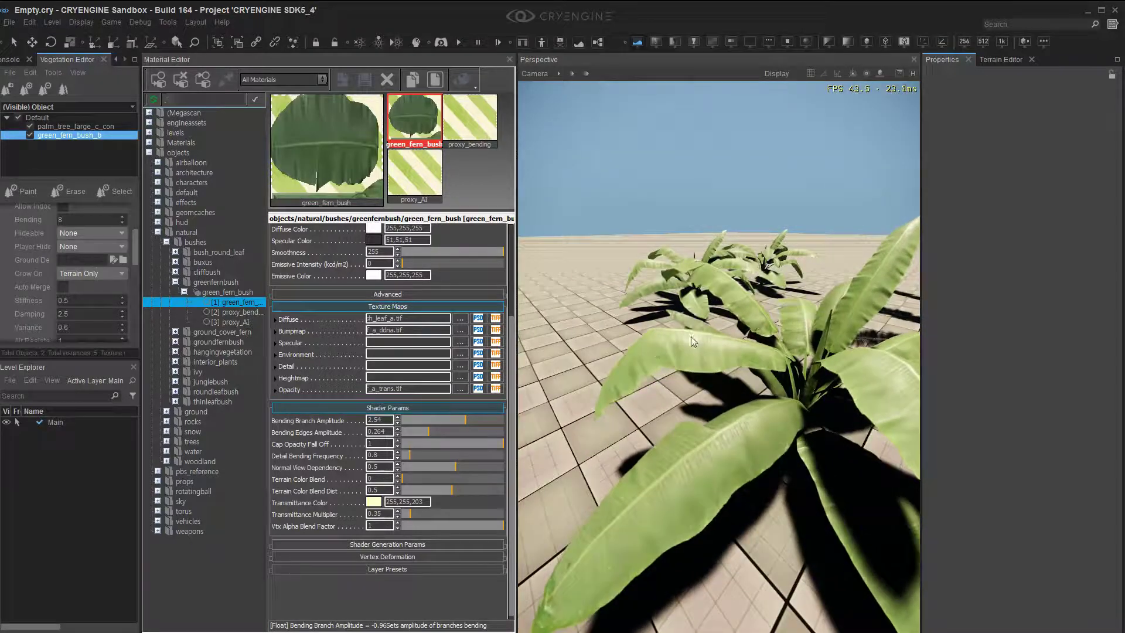
key("w")
right_click_drag(641, 389, 682, 366)
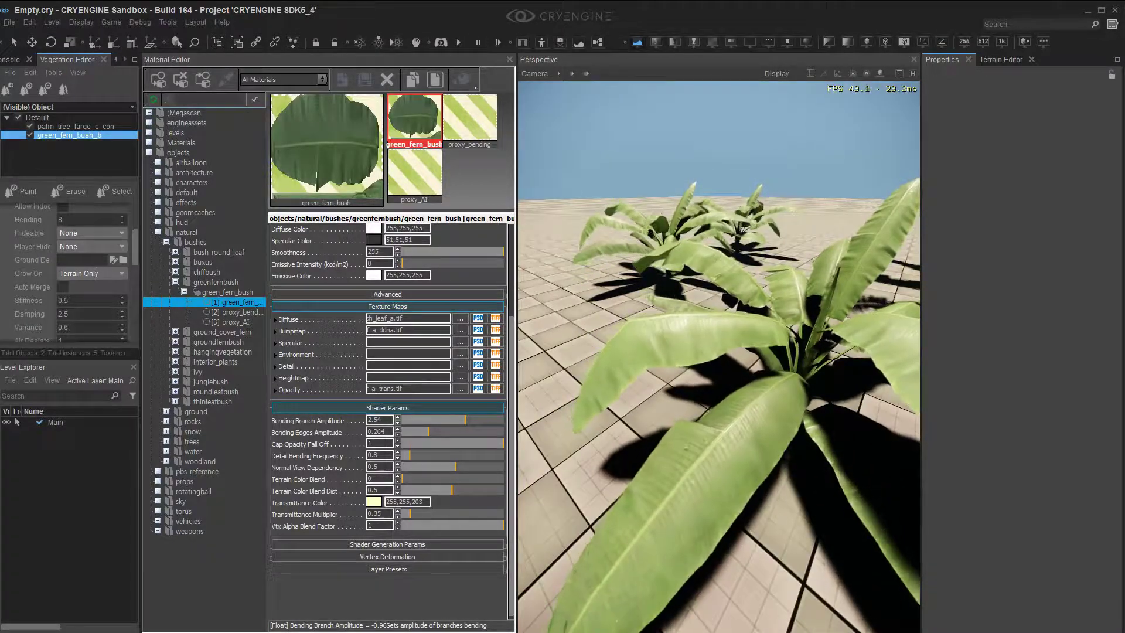
right_click_drag(754, 332, 785, 351)
key("s")
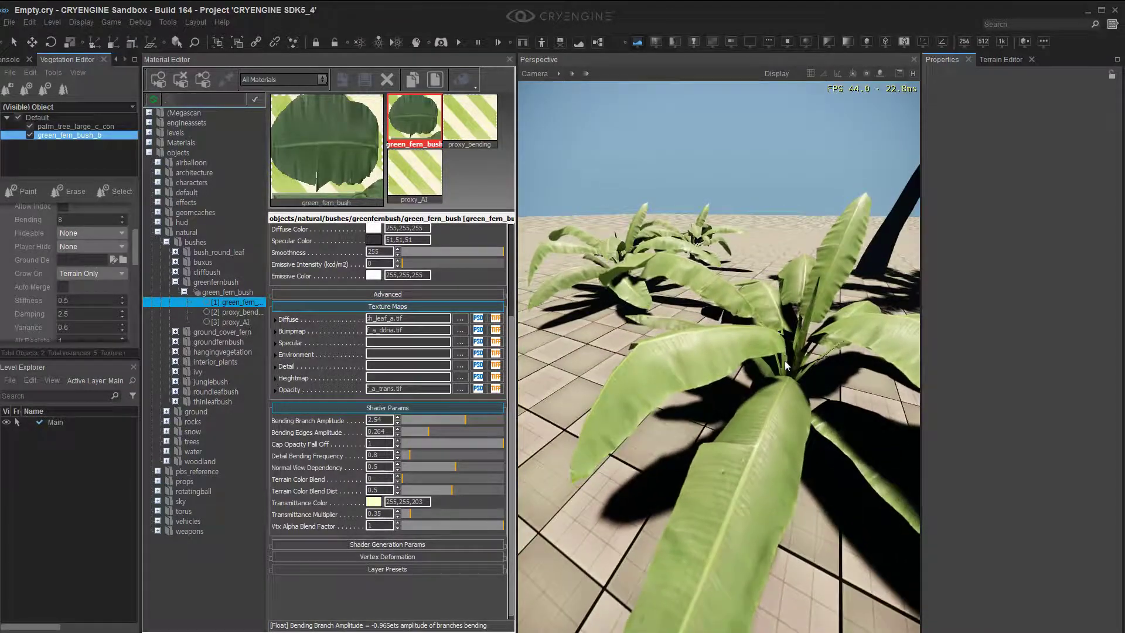
right_click_drag(615, 438, 644, 355)
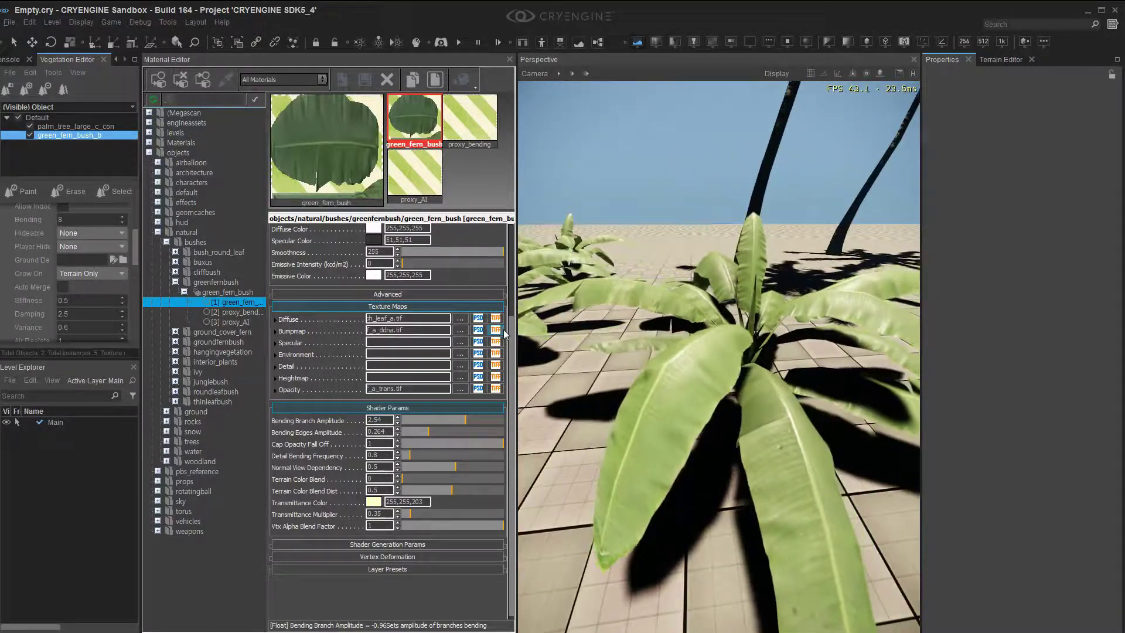
right_click_drag(771, 385, 779, 468)
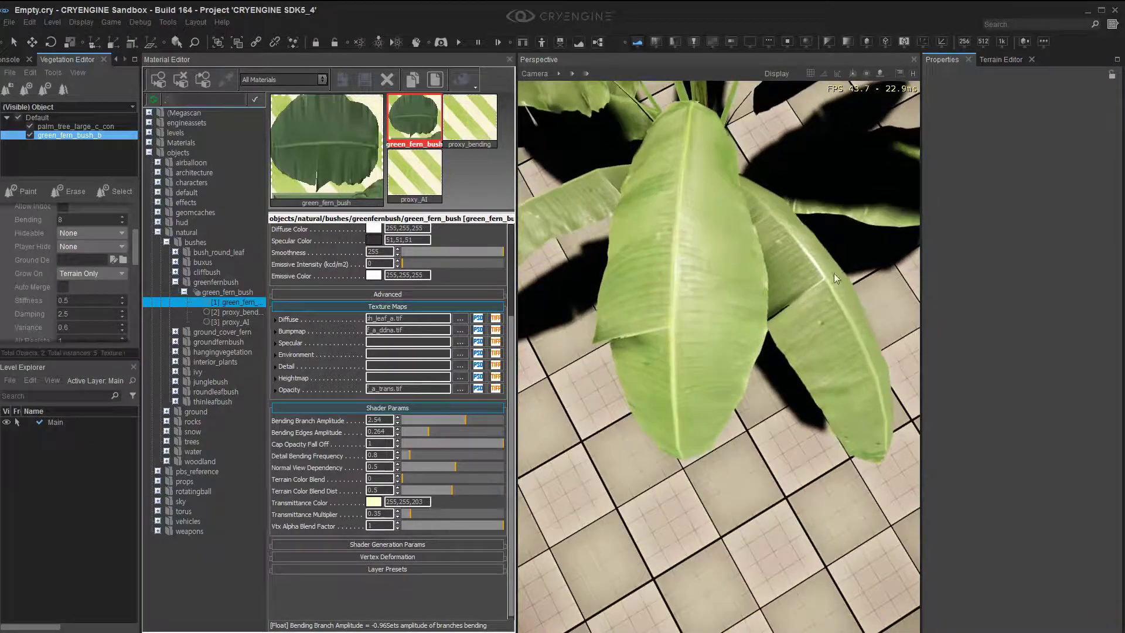
right_click_drag(718, 356, 797, 307)
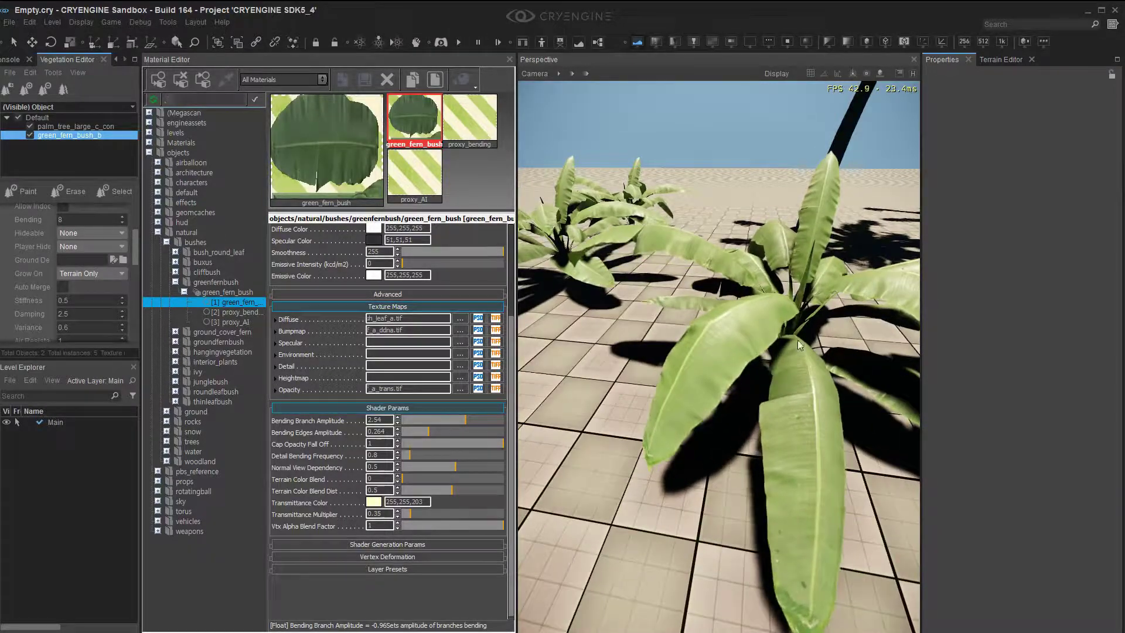
right_click_drag(797, 340, 826, 341)
right_click_drag(718, 357, 695, 362)
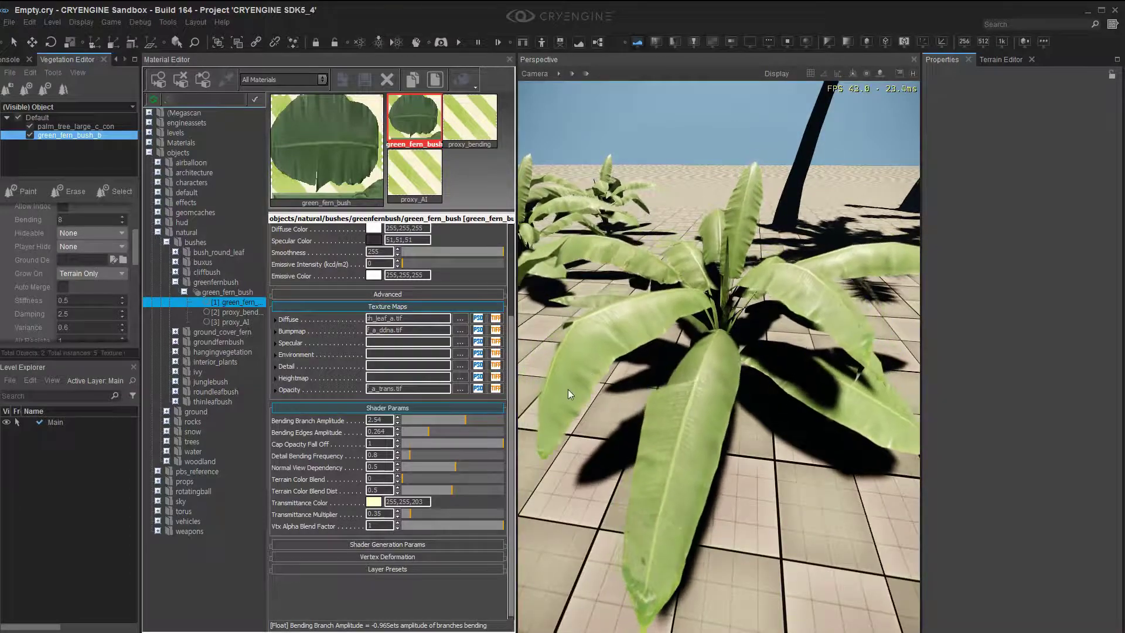
right_click_drag(747, 275, 706, 240)
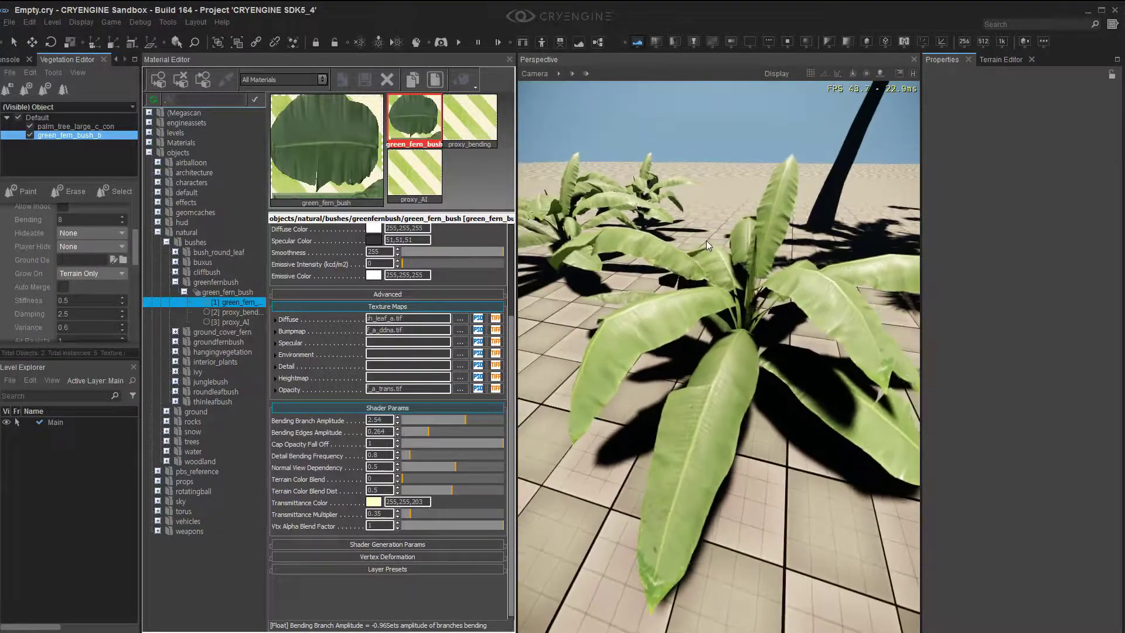
right_click_drag(805, 285, 828, 261)
- Try the fern material's Bending Branch Amplitude at -2.11 and at 5.77
left_click(441, 423)
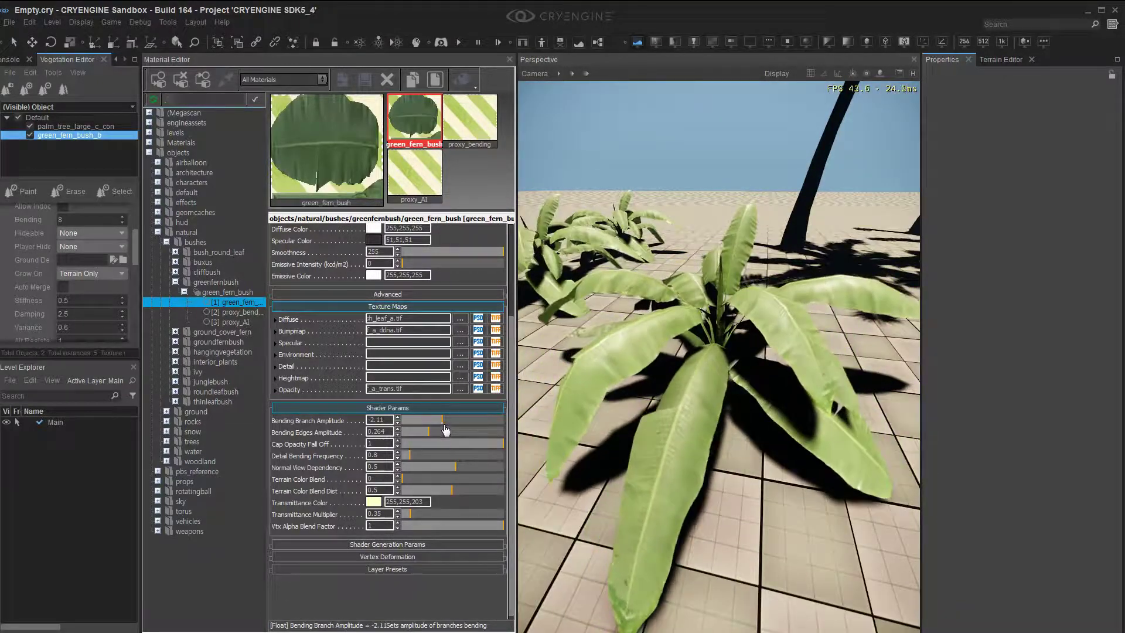
left_click_drag(444, 426, 483, 423)
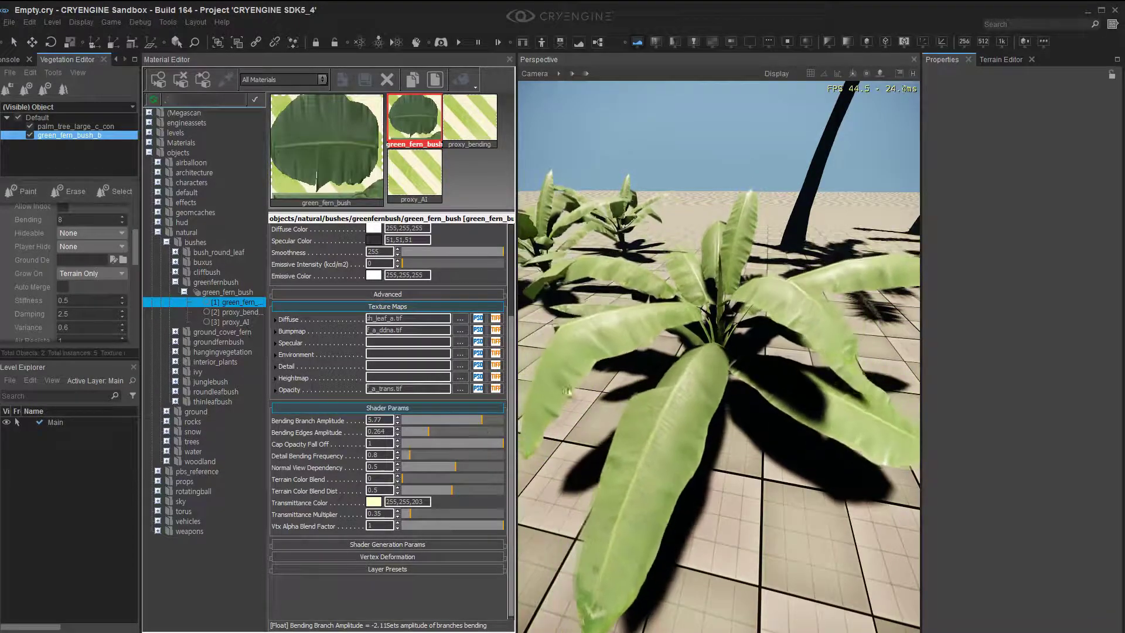
right_click_drag(567, 391, 536, 369)
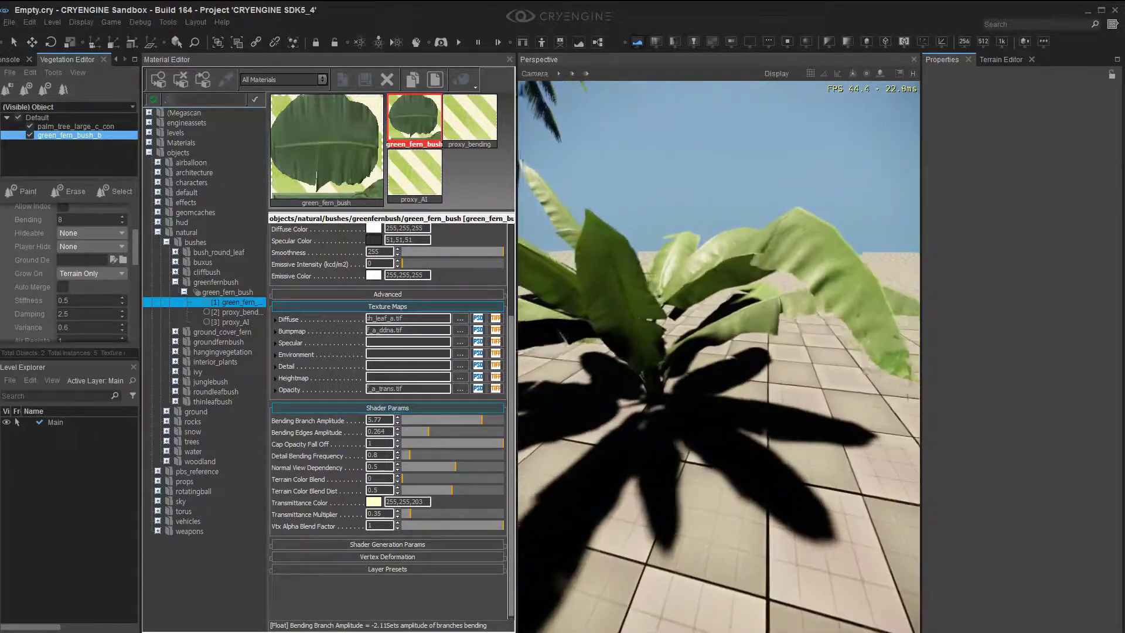
- Examine the fern bush's exaggerated branch bending from close up, around the leaves and from farther back
key("w")
right_click_drag(778, 247, 758, 341)
key("s")
key("w")
key("w")
key("a")
key("a")
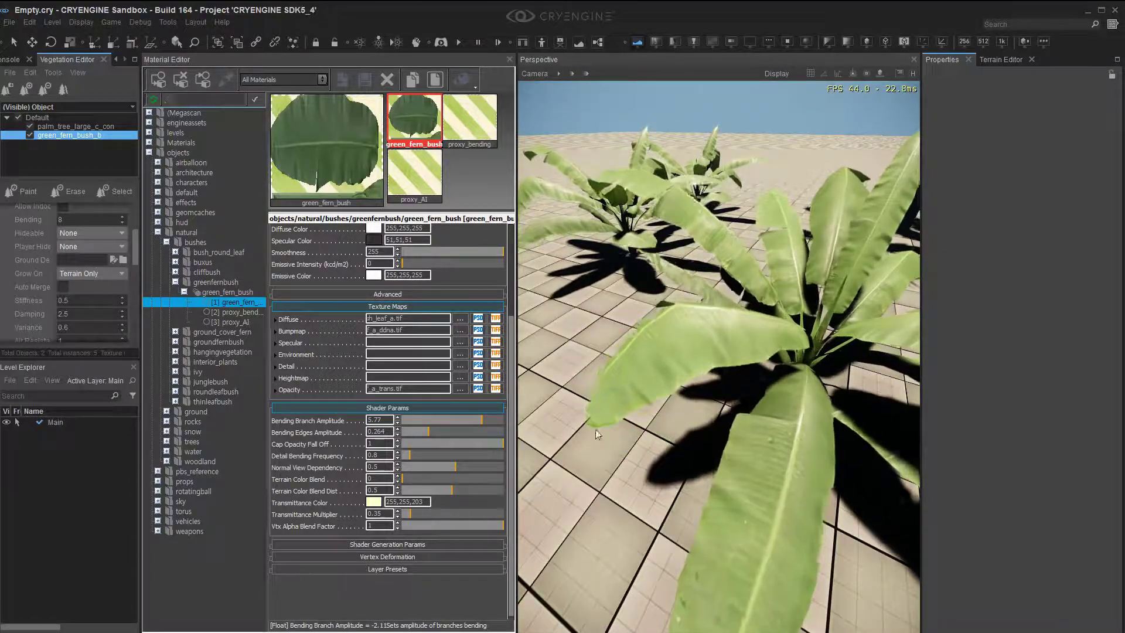
mouse_move(766, 329)
right_mouse_down()
mouse_move(806, 316)
mouse_move(761, 352)
mouse_move(759, 317)
right_mouse_up()
key("d")
key("s")
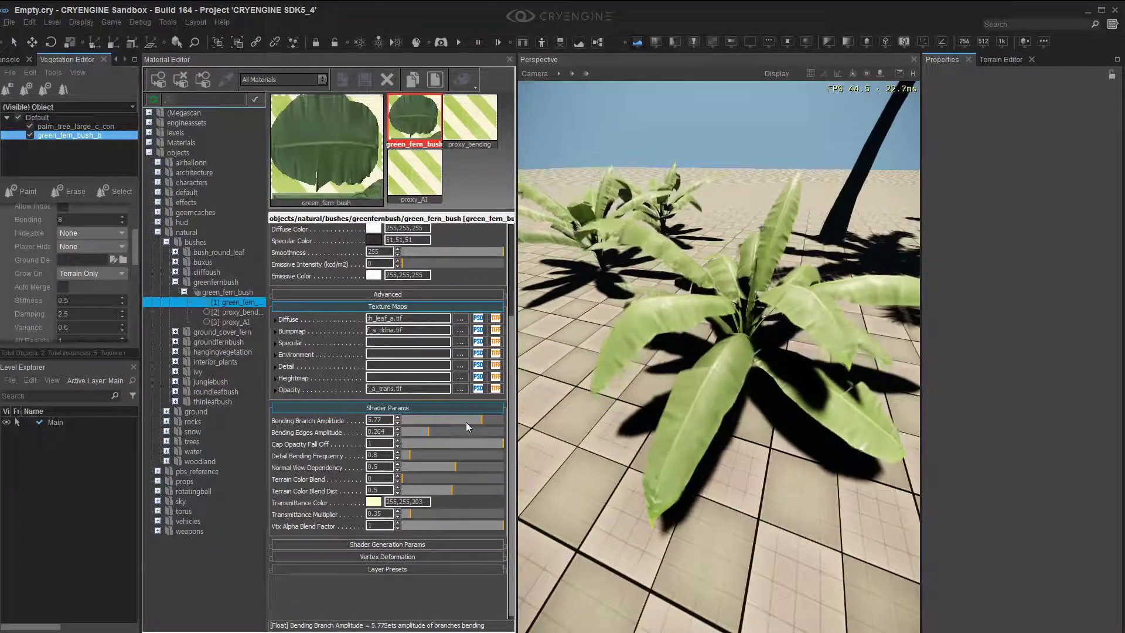
- Try a Bending Branch Amplitude of 0.17 and inspect the fern bush's reduced branch movement
left_click_drag(469, 420, 453, 420)
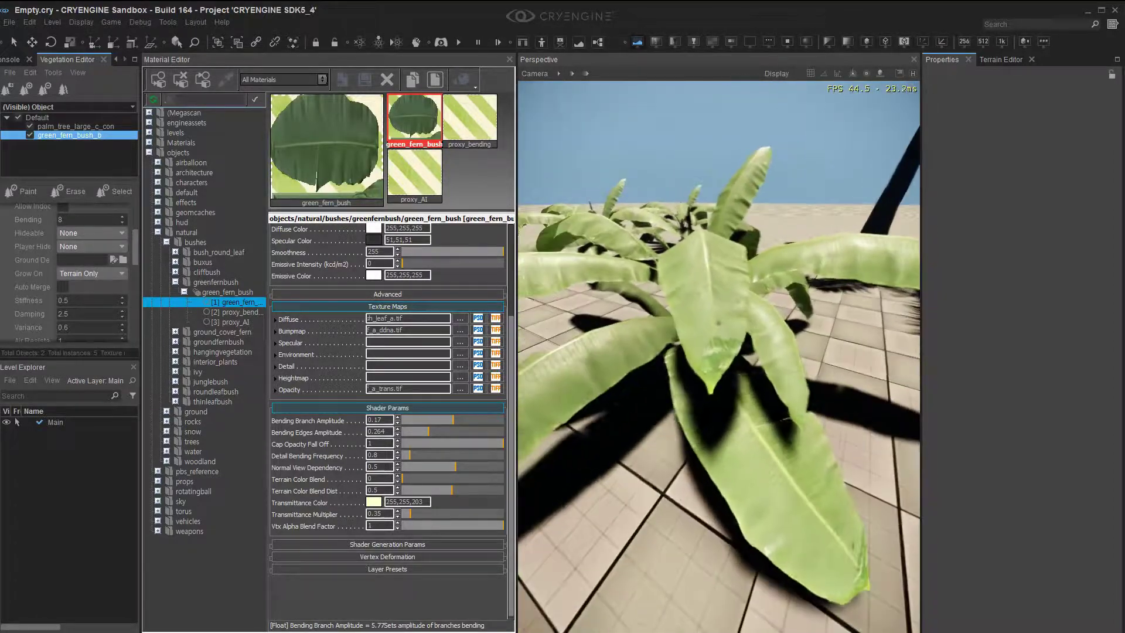
key("s")
right_click_drag(718, 357, 720, 325)
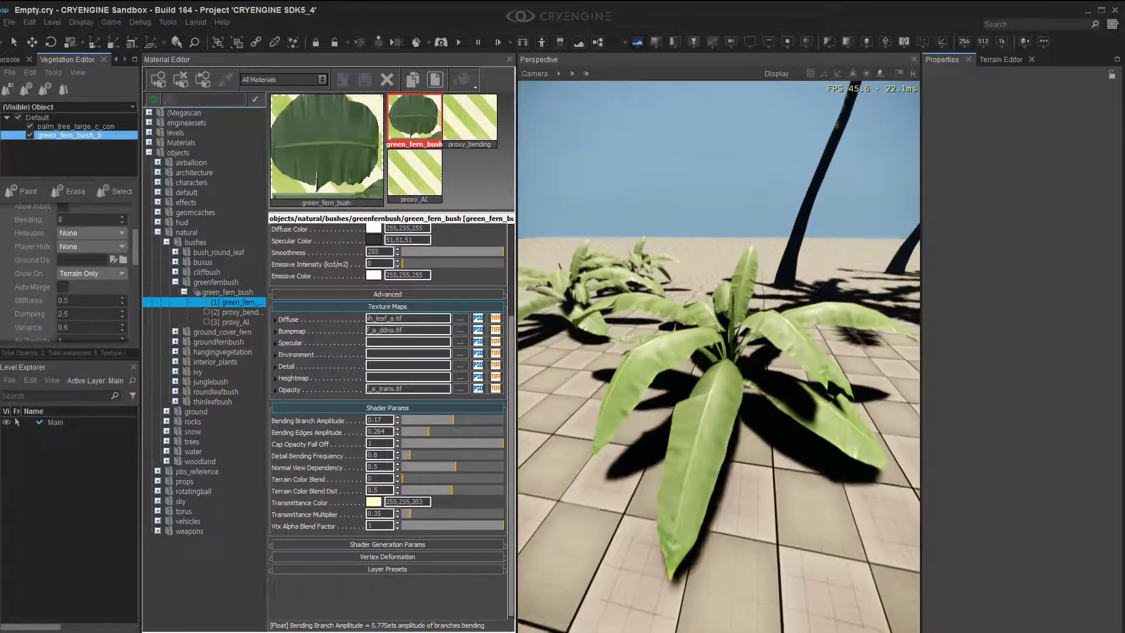
middle_click_drag(720, 349, 721, 325)
right_click_drag(724, 325, 657, 263)
key("w")
key("d")
- Set the fern material's Bending Branch Amplitude to 1.66 and check the leaf motion from several angles
left_click_drag(453, 418, 461, 418)
key("s")
right_click_drag(739, 321, 720, 311)
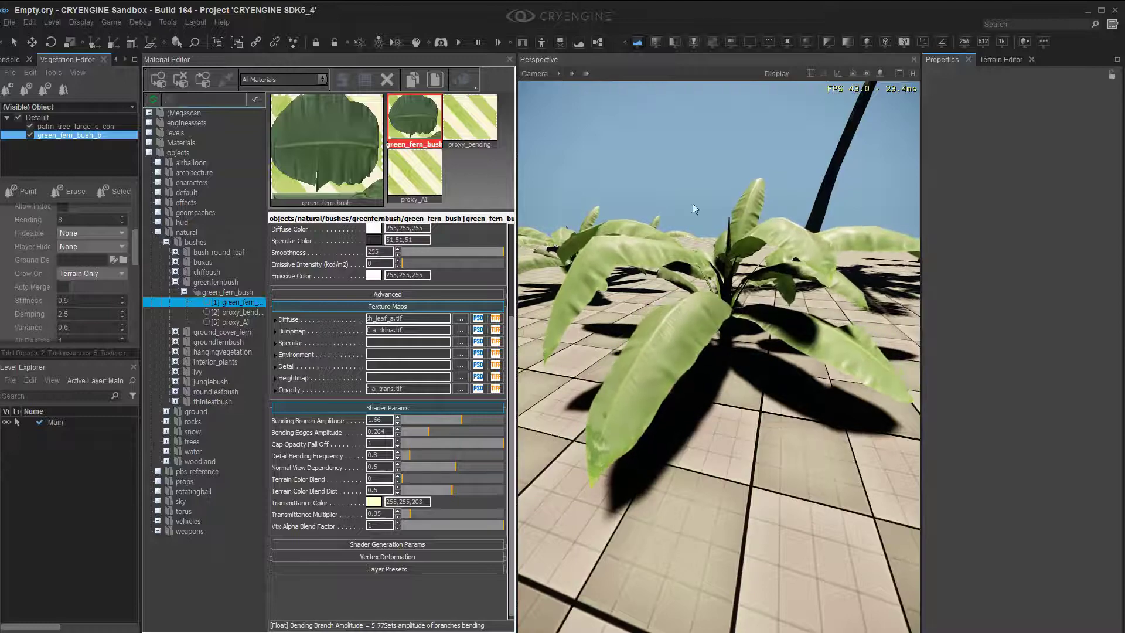
right_click_drag(634, 280, 641, 281)
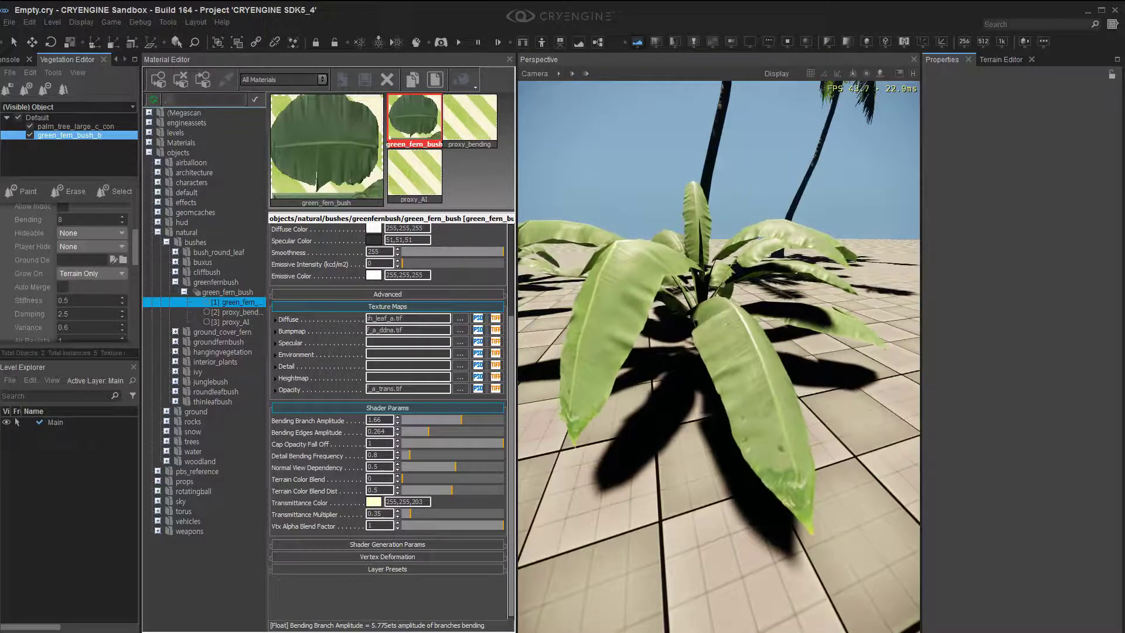
right_click_drag(697, 251, 681, 247)
key("d")
right_click_drag(772, 295, 735, 228)
right_click_drag(732, 298, 590, 89)
right_click_drag(688, 271, 618, 270)
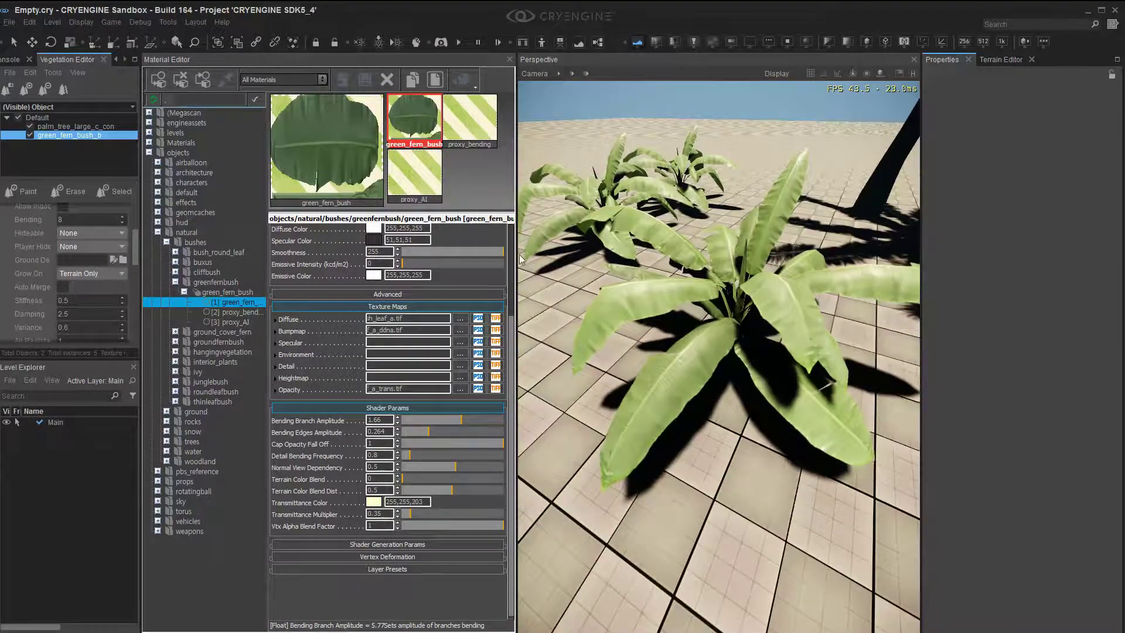
- Widen the viewport slightly and review the fern bush's wind motion from a distance and up close
left_click_drag(516, 262, 499, 262)
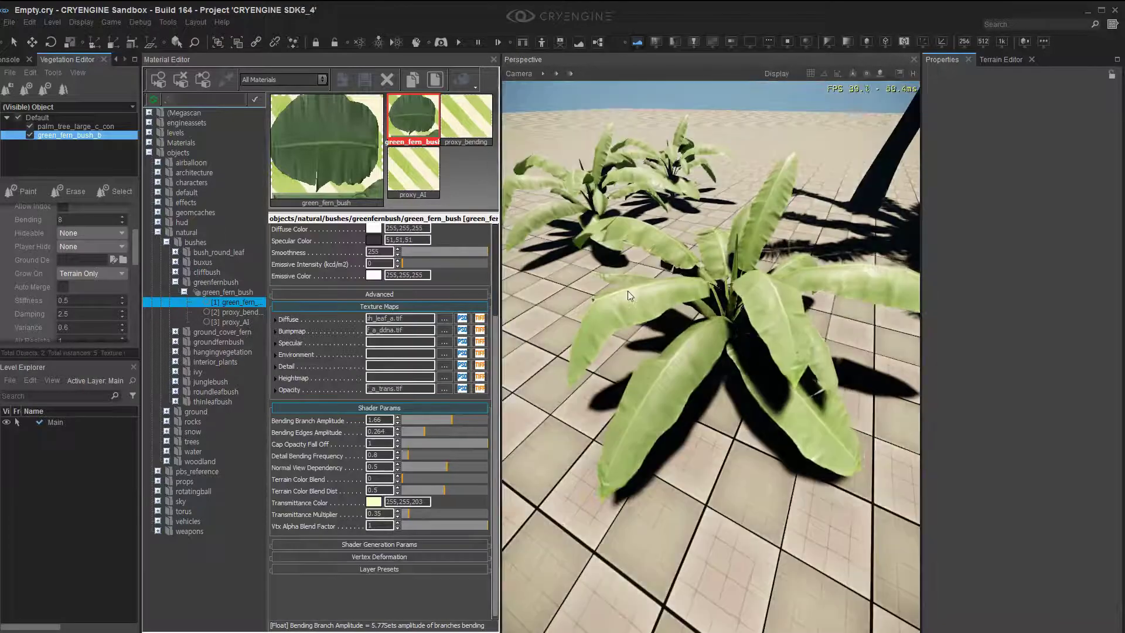
right_click_drag(627, 291, 718, 312)
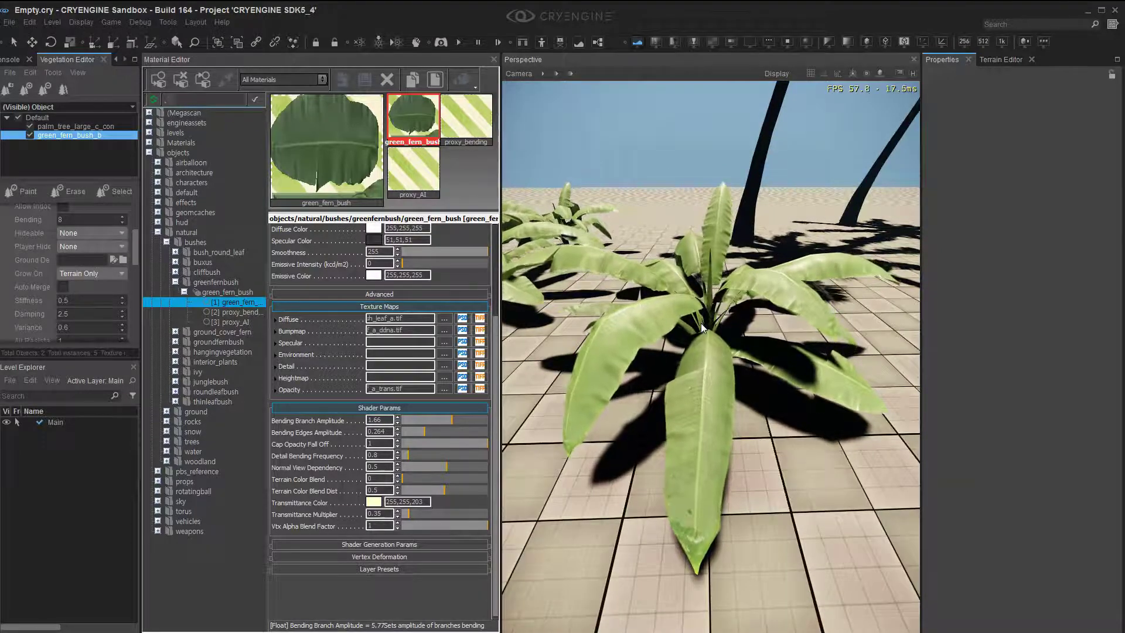
right_click_drag(702, 322, 687, 341)
key("s")
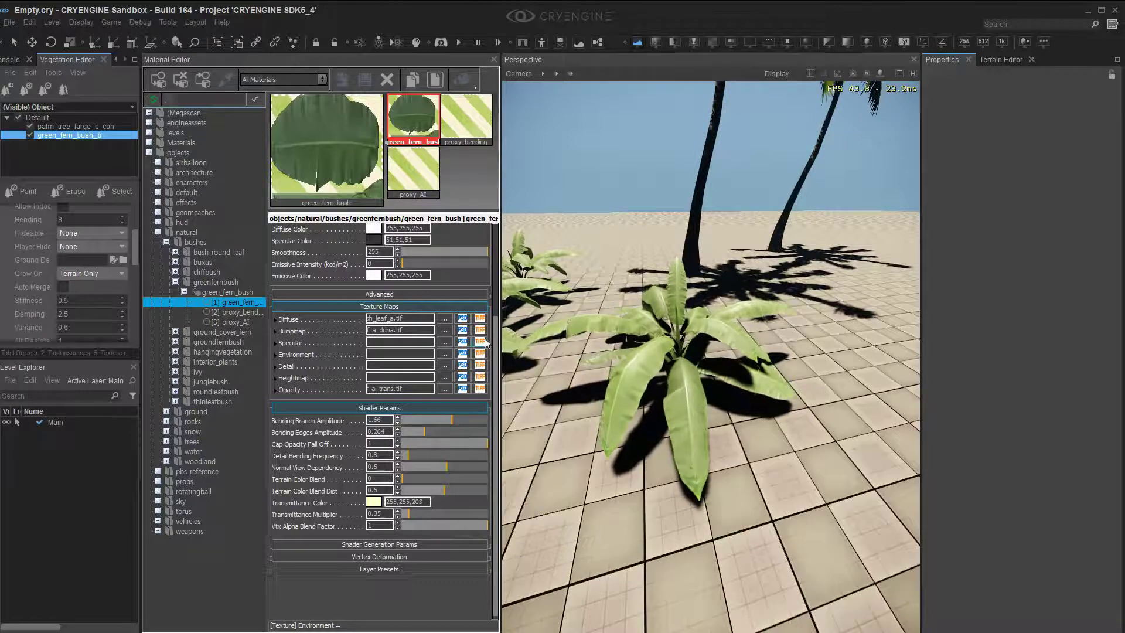
key("w")
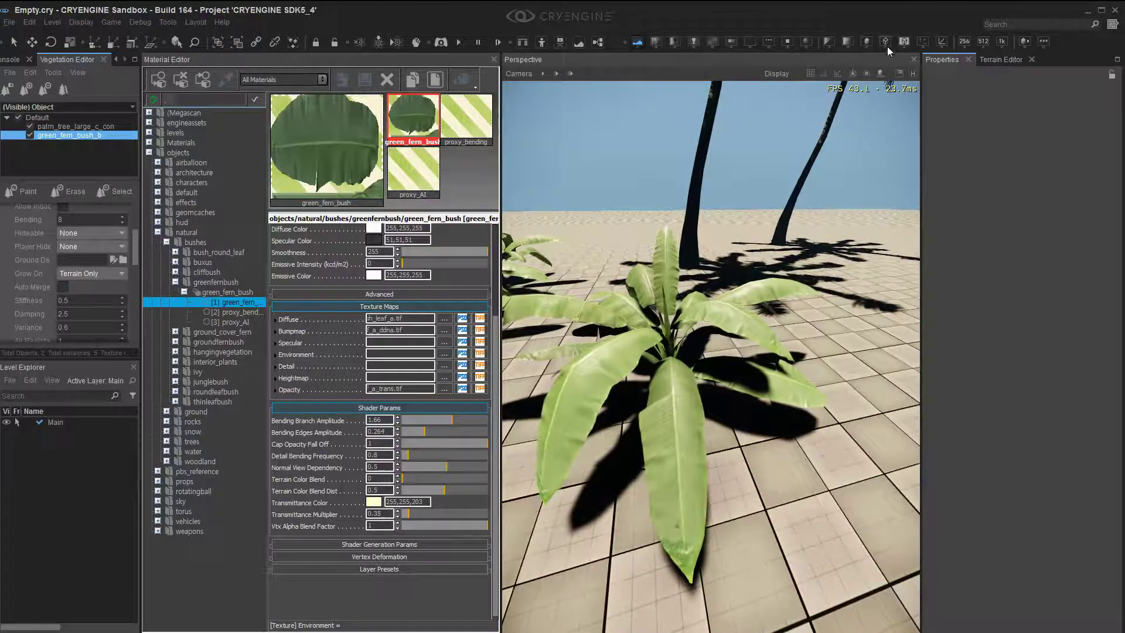
right_click_drag(774, 324, 766, 322)
key("w")
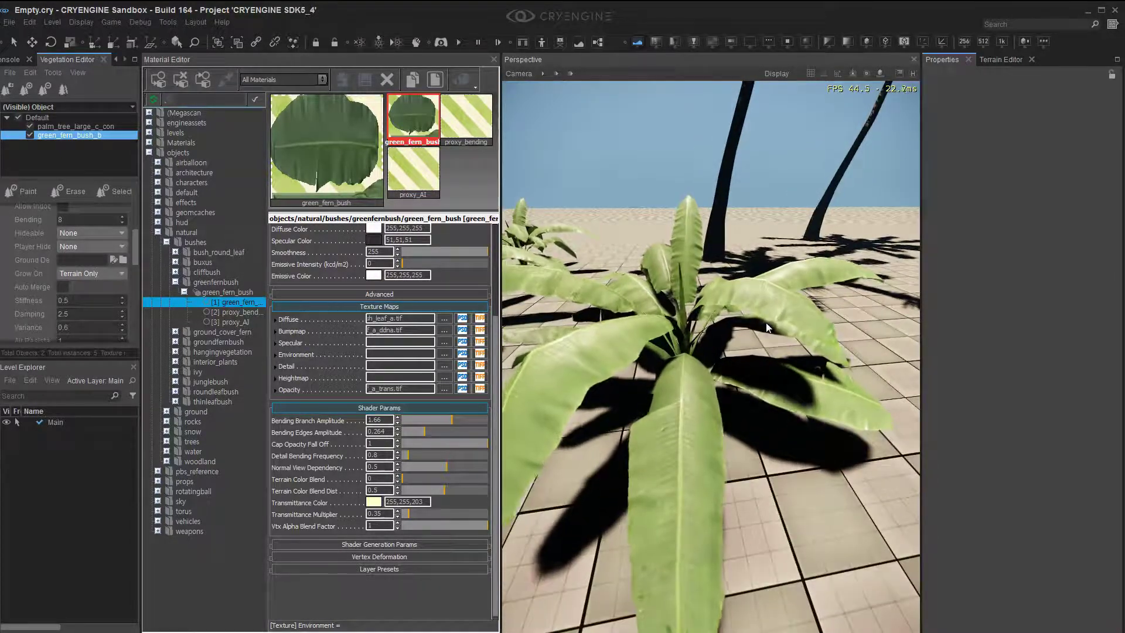
- Start game mode and walk back and forth through the fern bush to test how its leaves react to the player
key("ctrl+g")
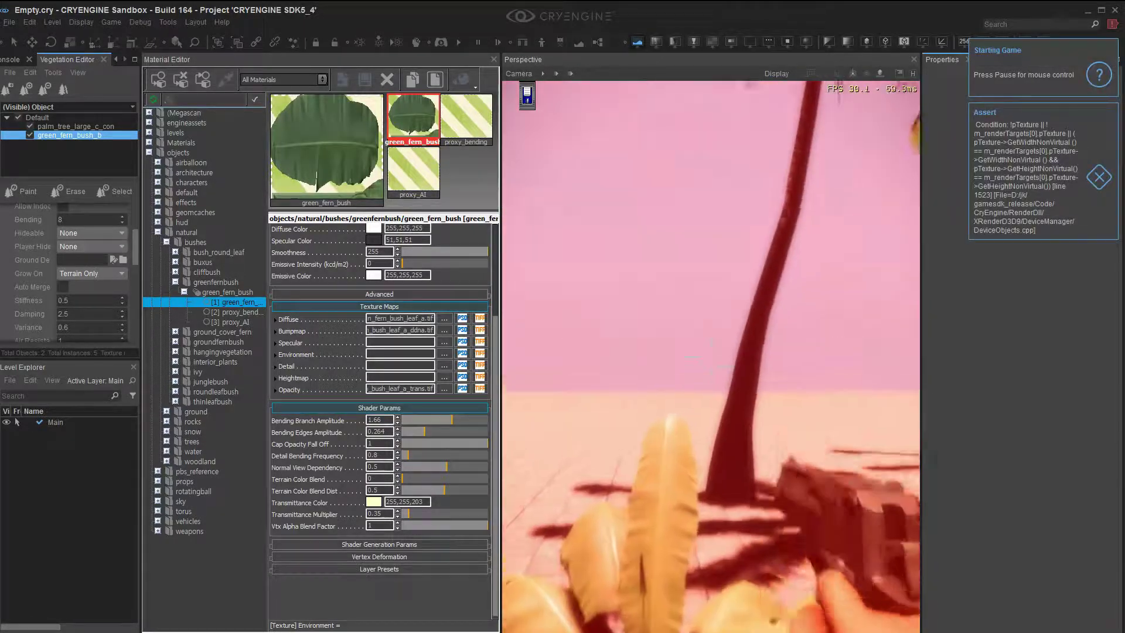
key("w")
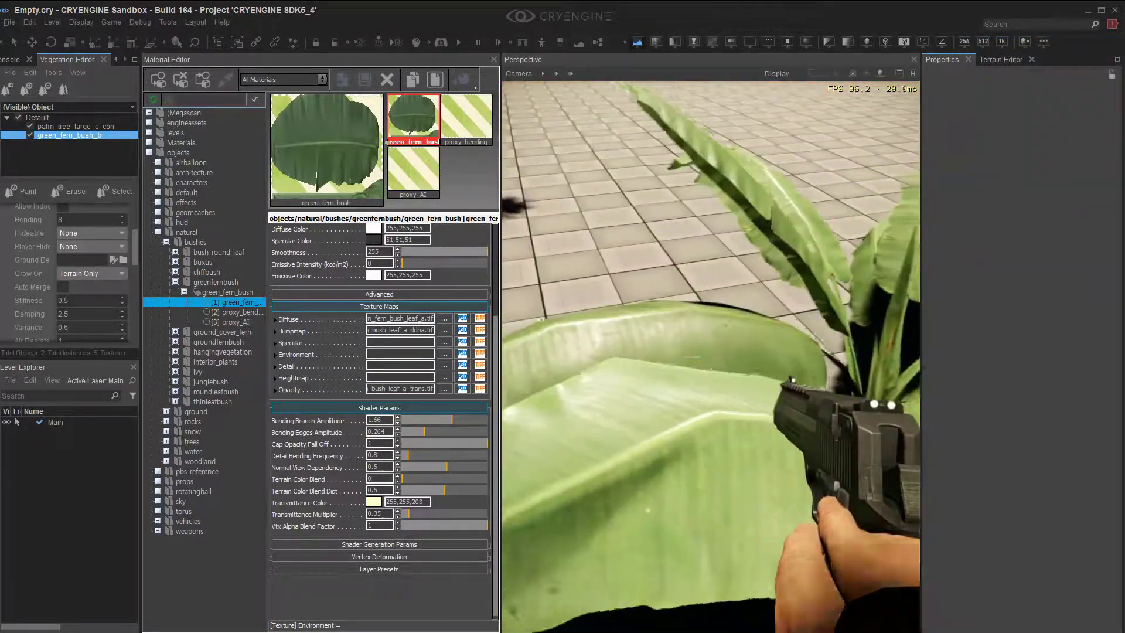
key("s")
key("w")
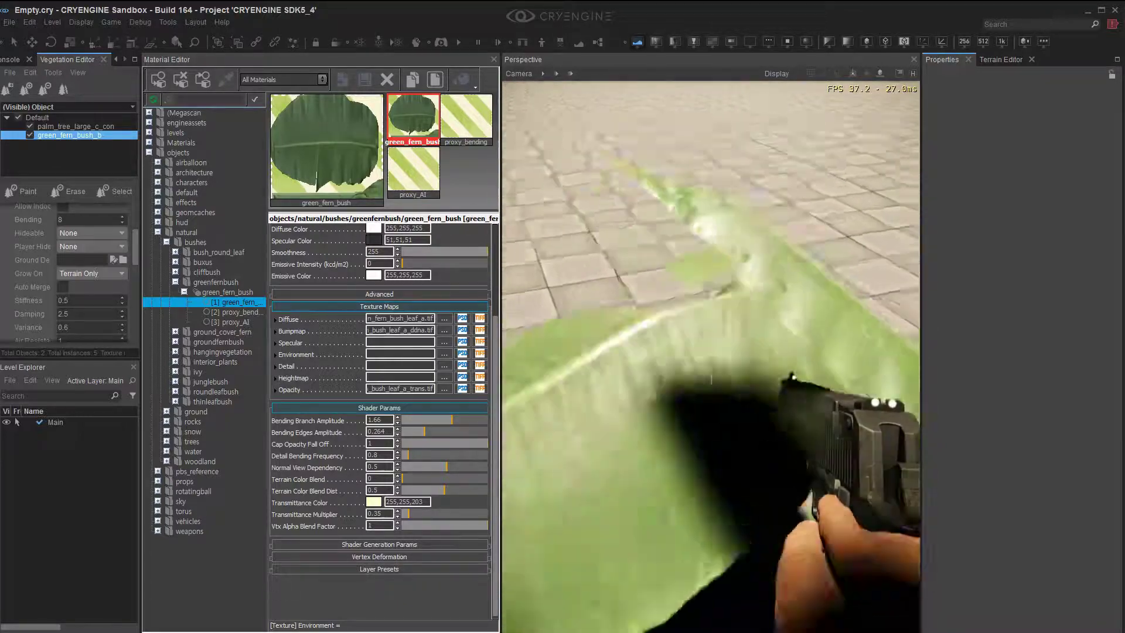
key("s")
key("w")
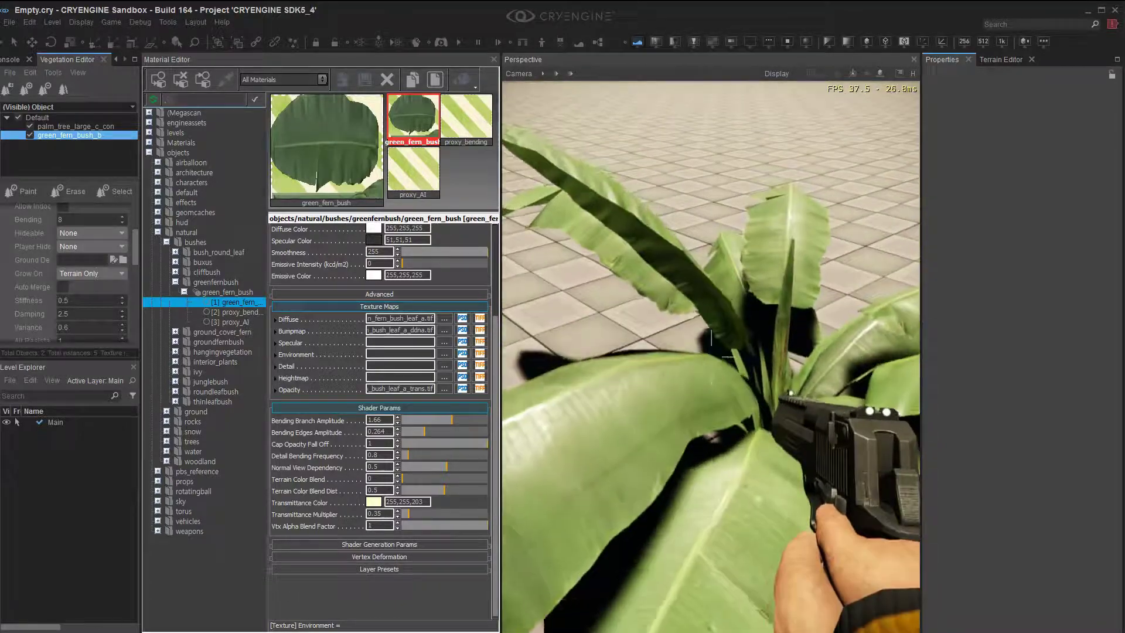
key("w")
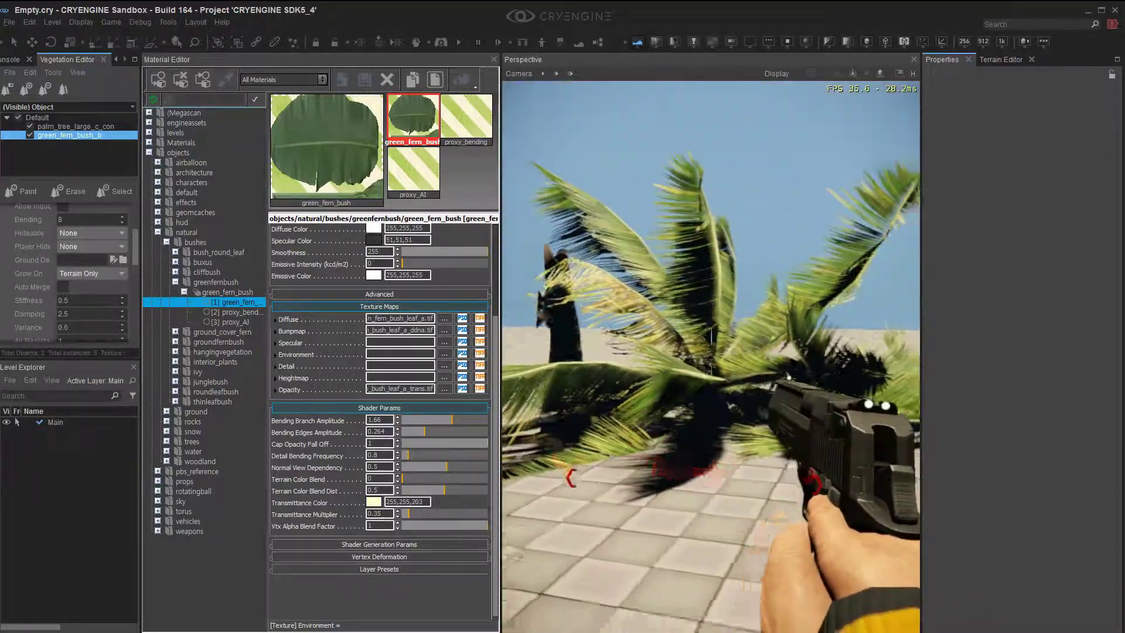
- Shoot at the palm tree and walk through its fallen fronds to check how they respond to contact
left_click(711, 356)
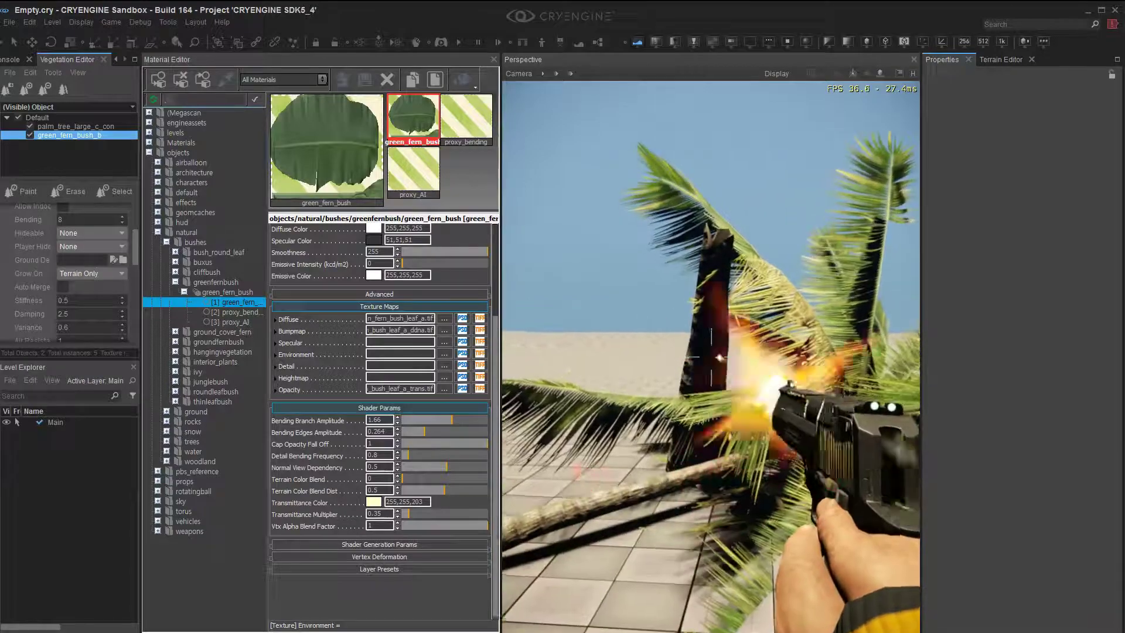
key("v")
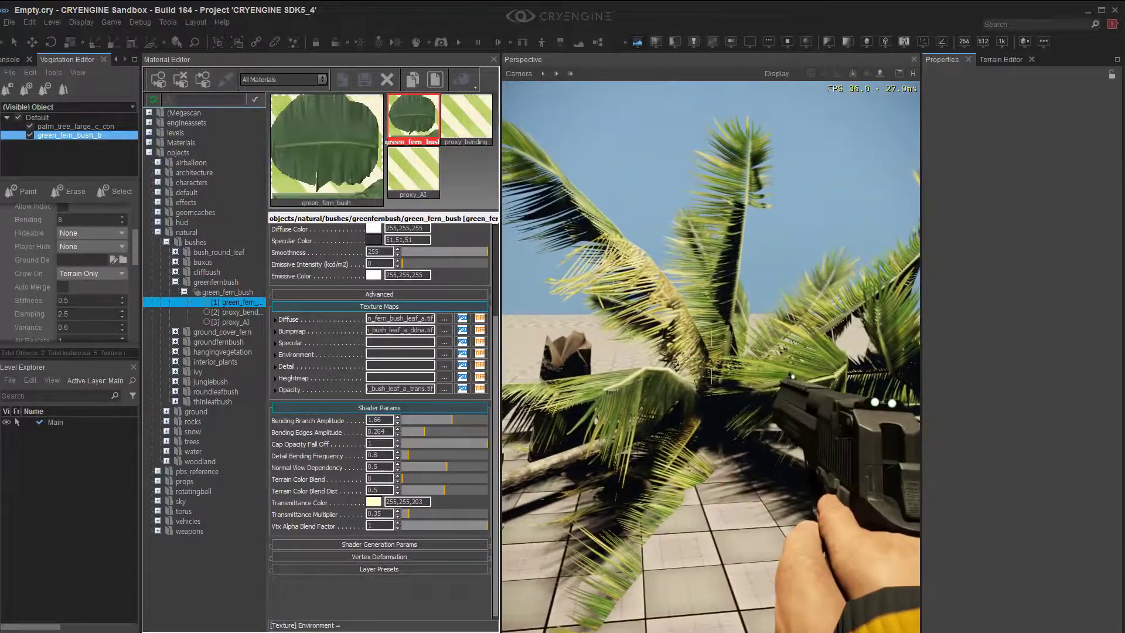
key("w")
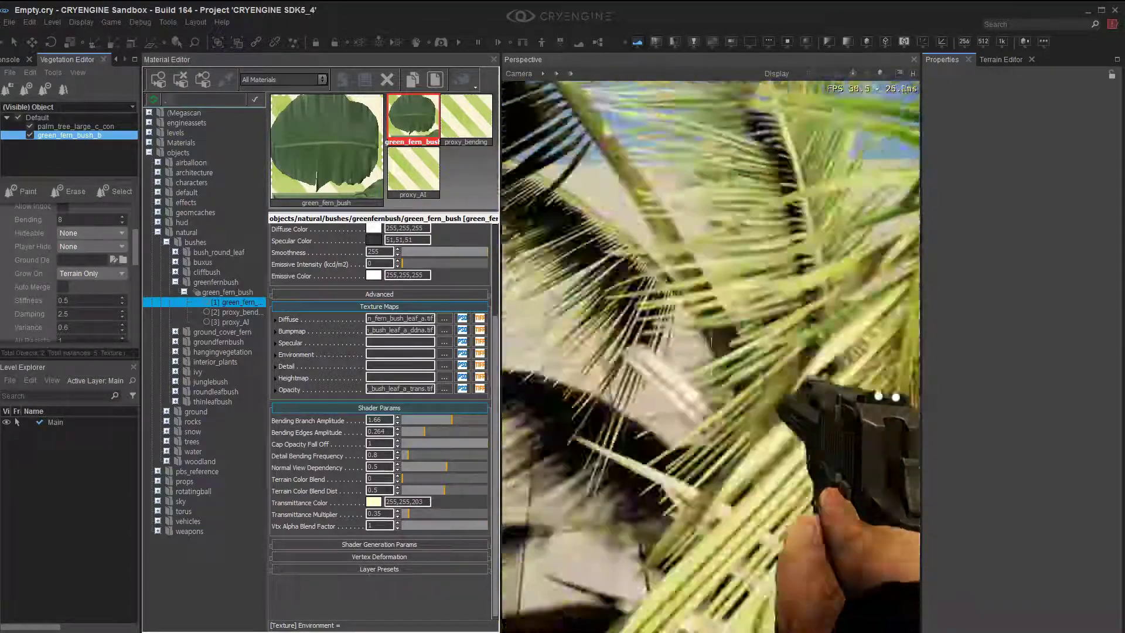
key("w")
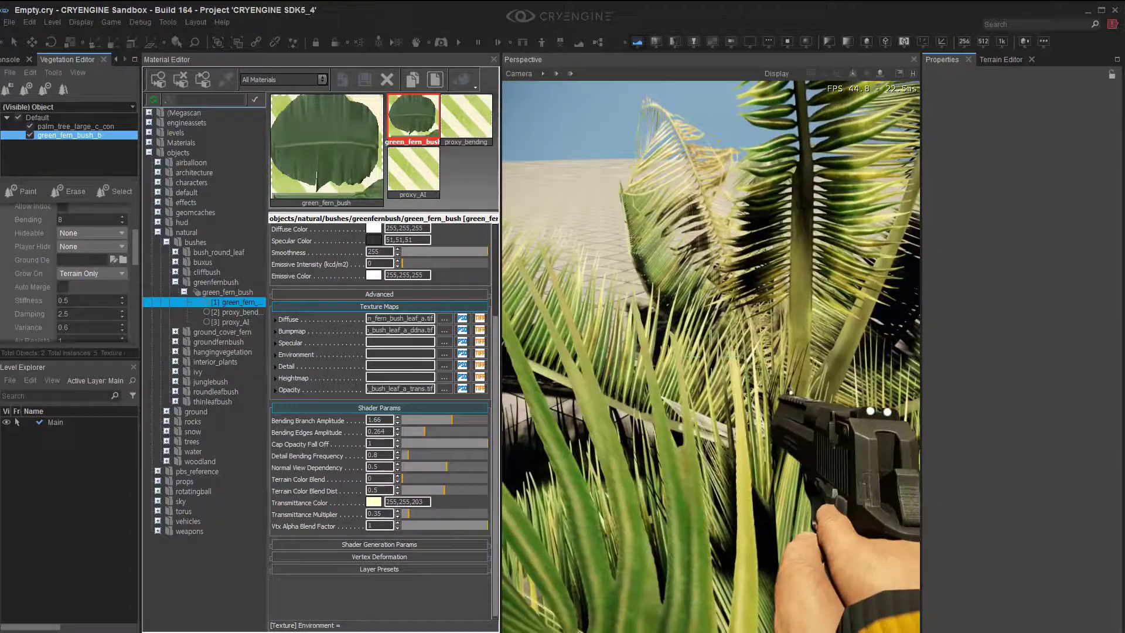
key("w")
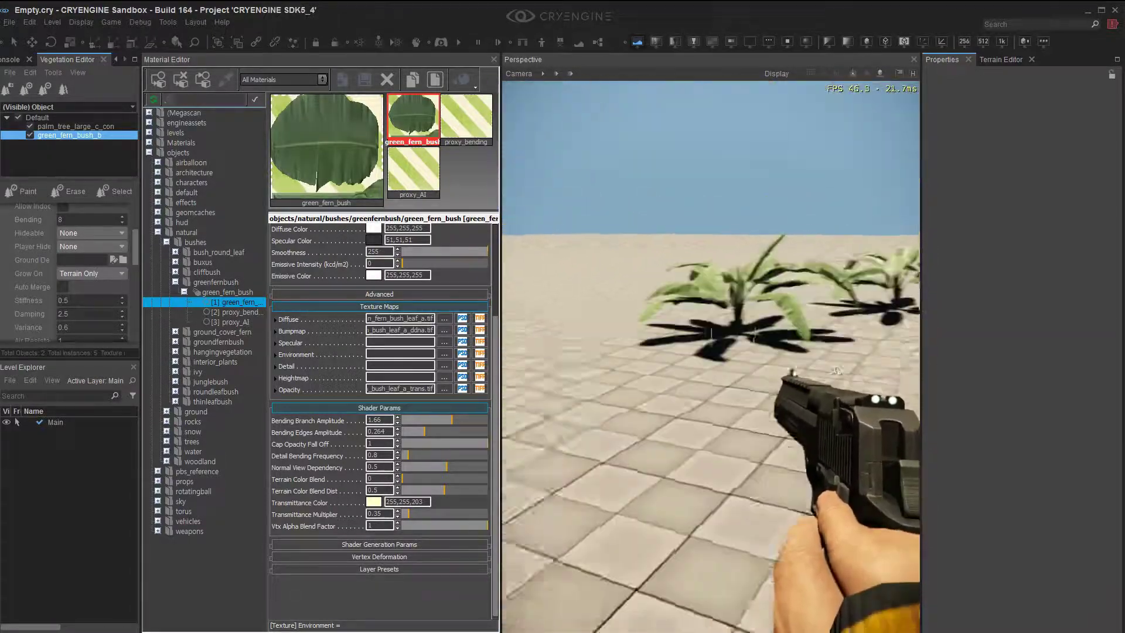
- Walk through the separate group of fern bushes to test their touch bending, and leave game mode
key("w")
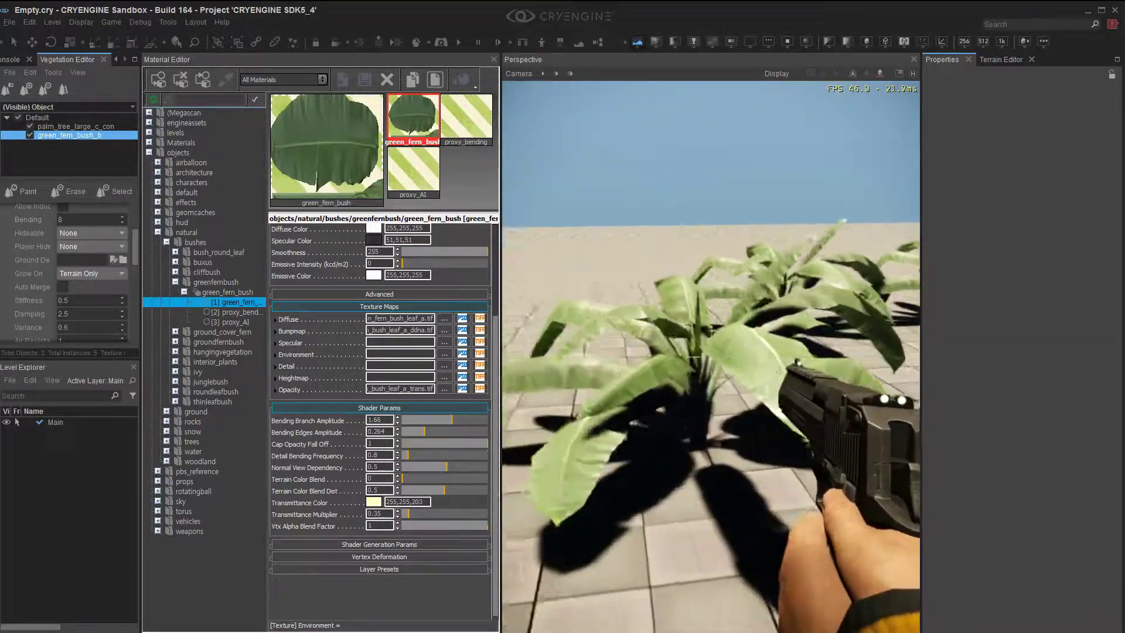
key("w")
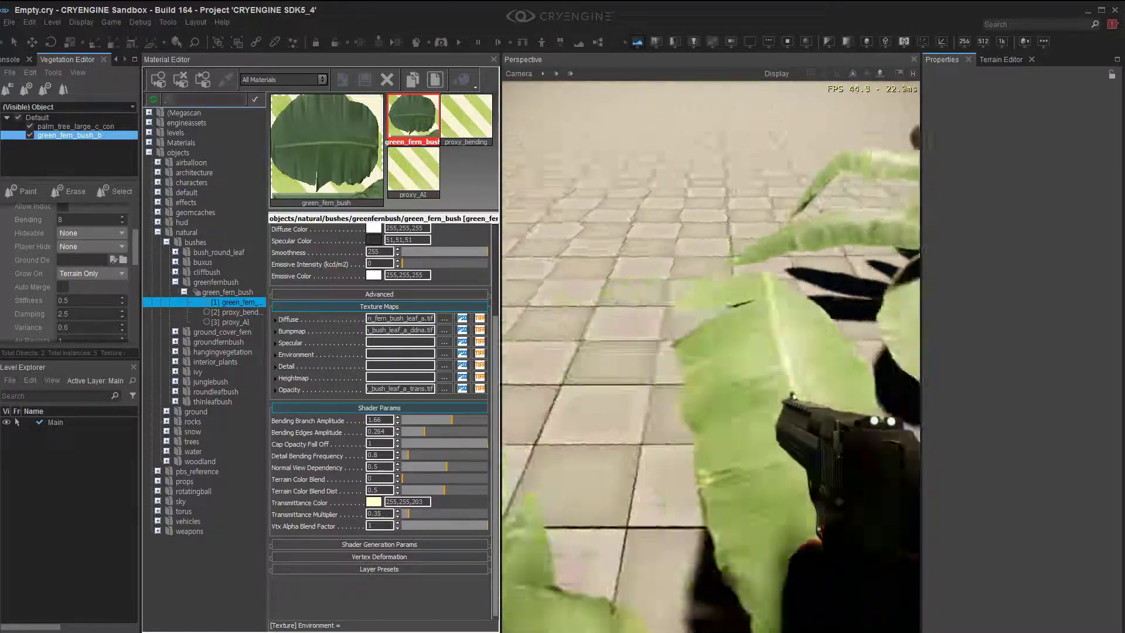
key("s")
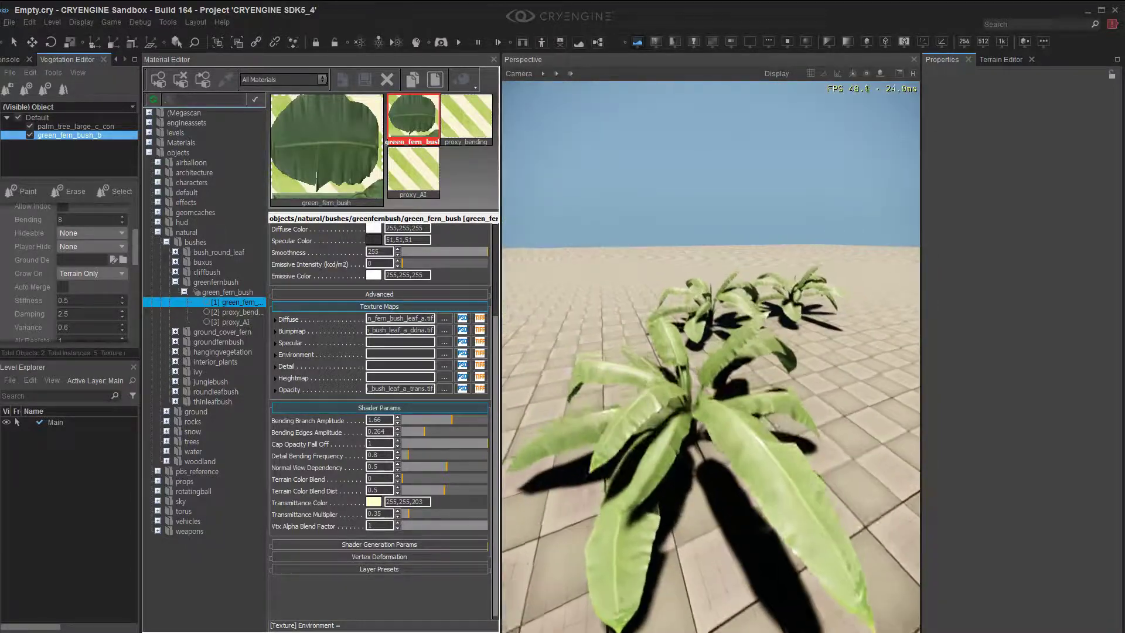
key("s")
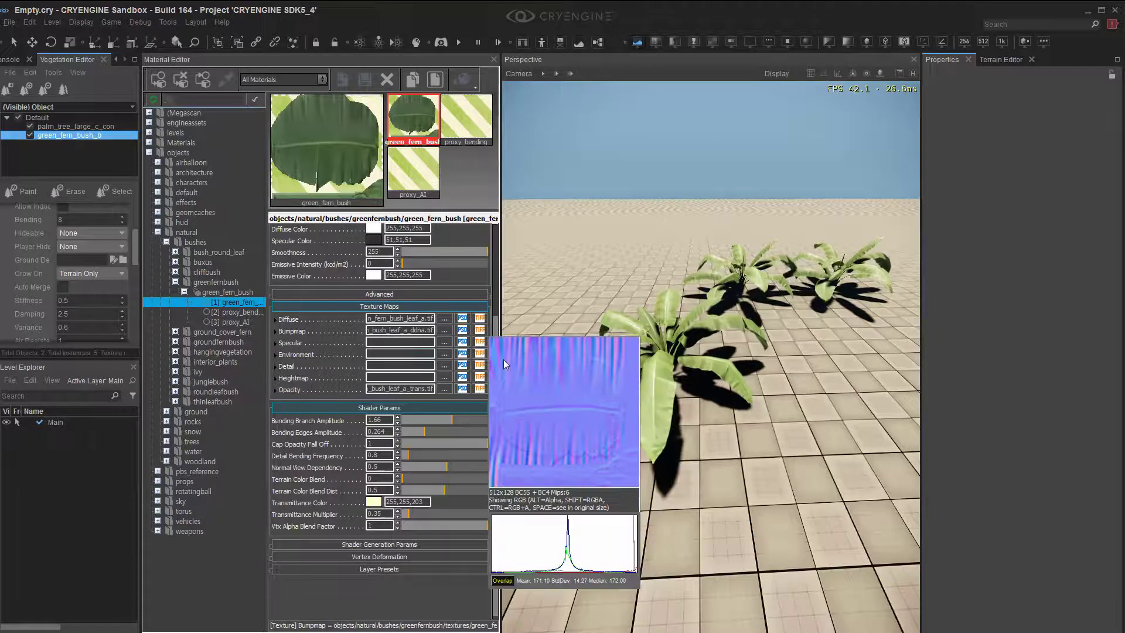
- Close the Material Editor and enlarge the viewport, keeping the fern bush's vegetation settings in view
scroll(495, 240, "up", 3)
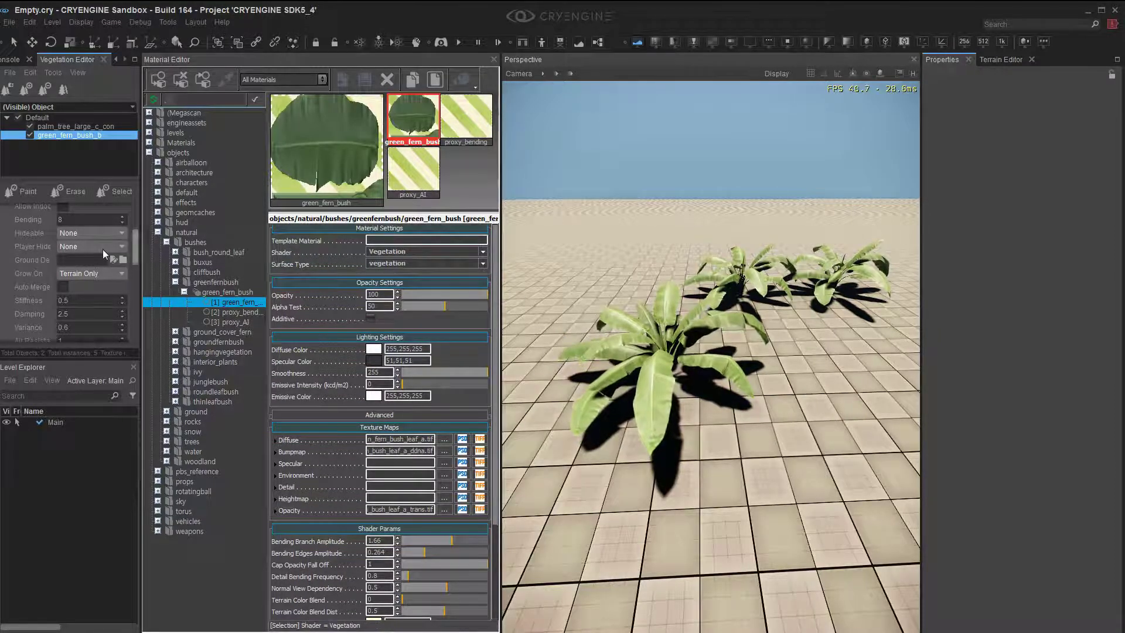
left_click_drag(138, 234, 147, 206)
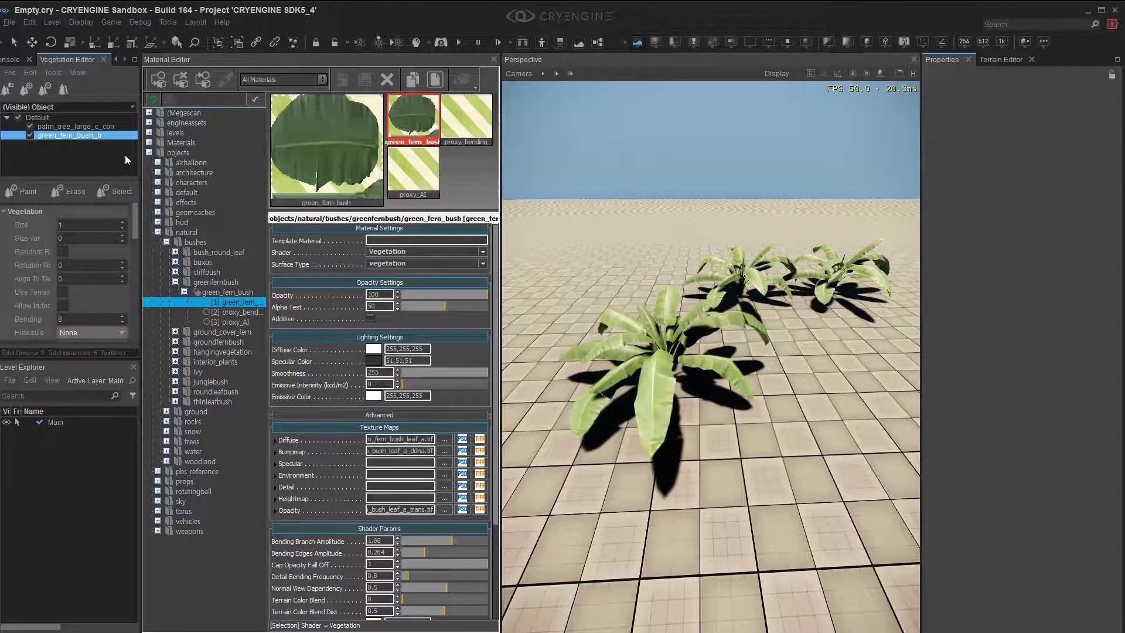
left_click(494, 59)
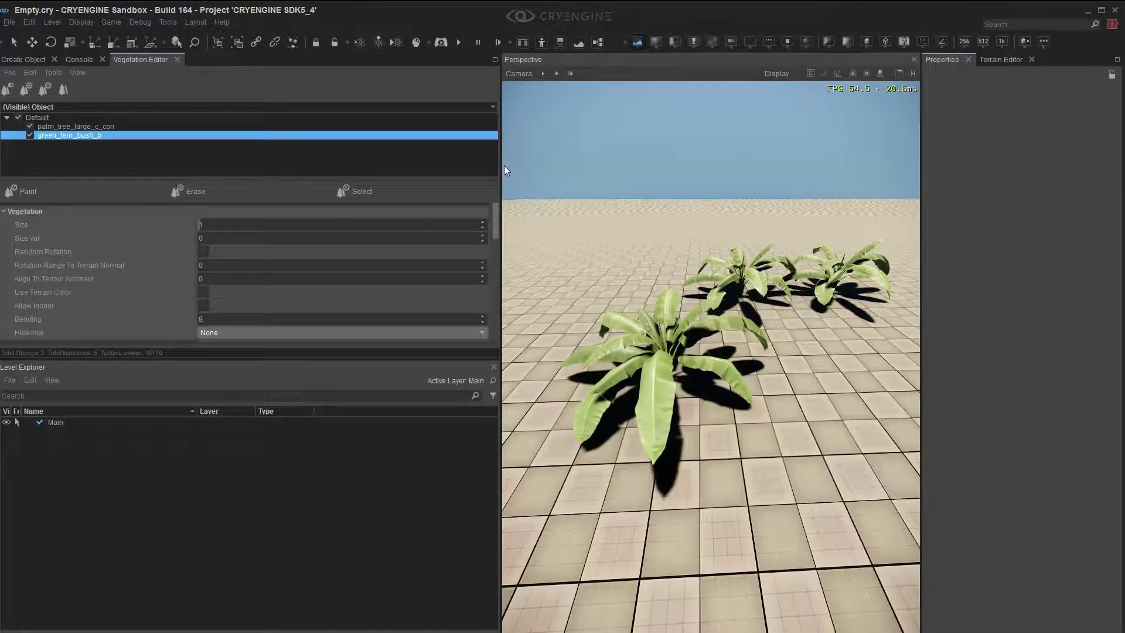
left_click_drag(501, 167, 317, 167)
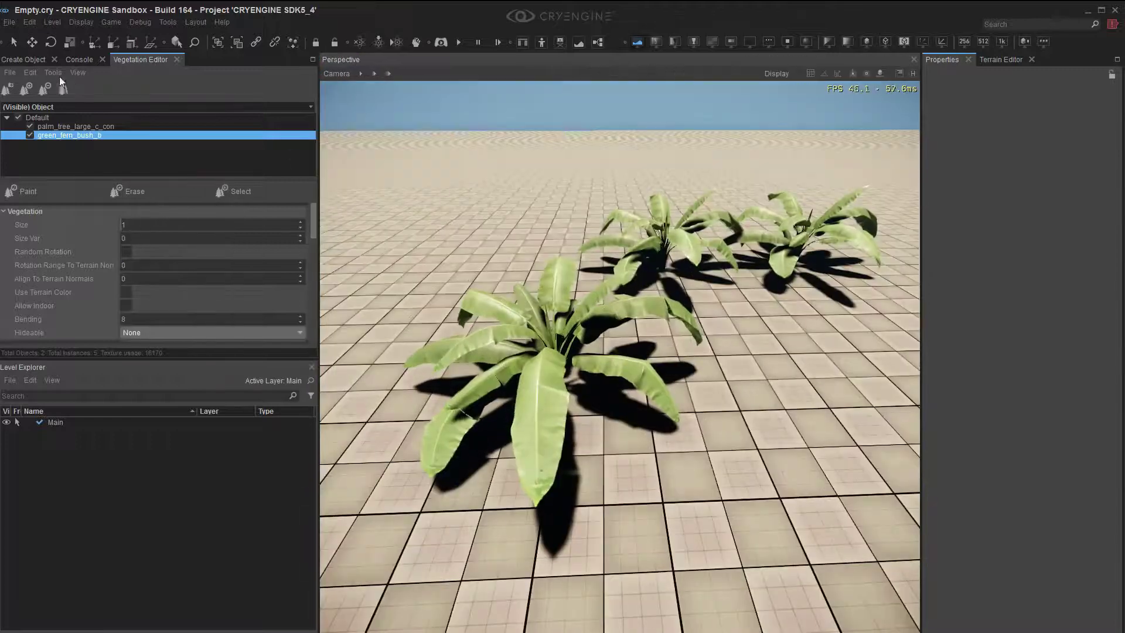
- Look up the Brush category among the creatable objects and return to the Vegetation Editor
left_click(28, 59)
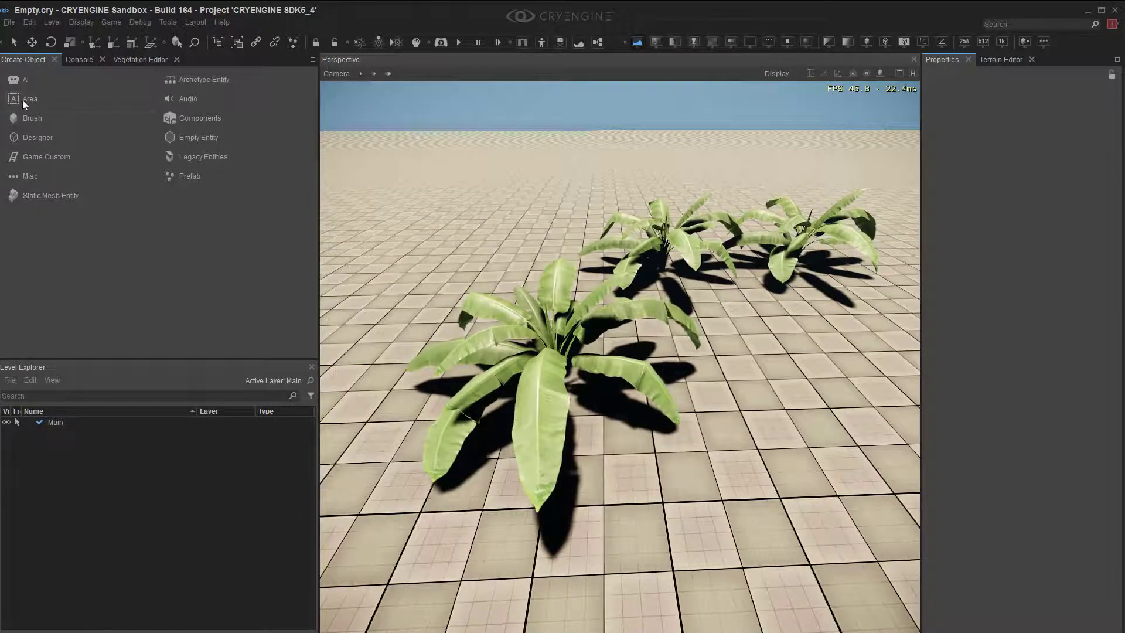
left_click(36, 117)
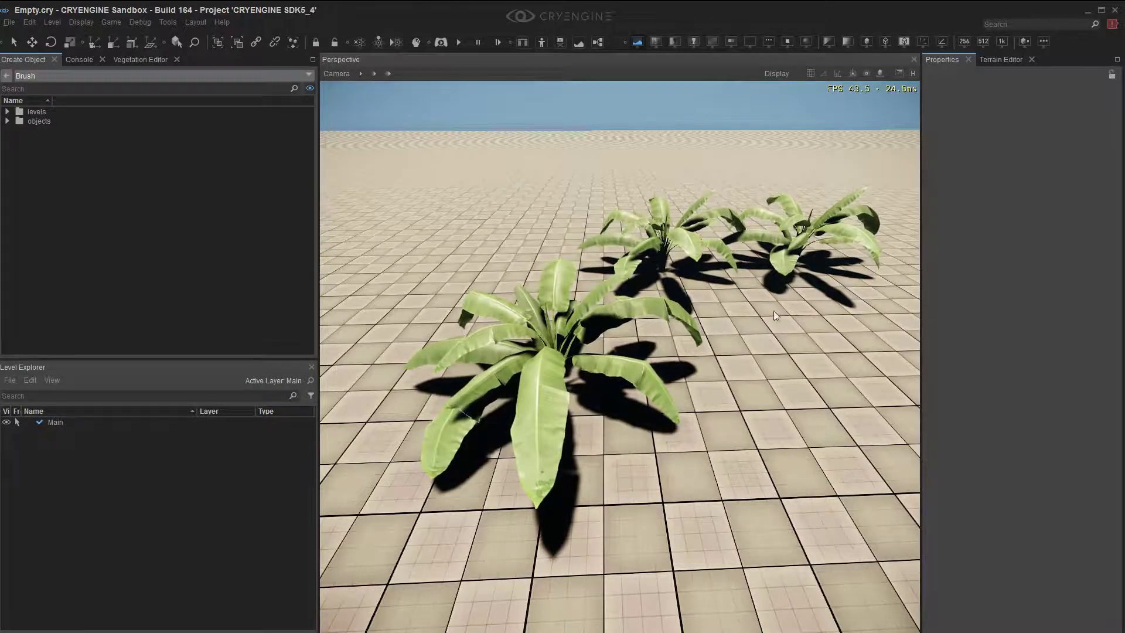
left_click(129, 60)
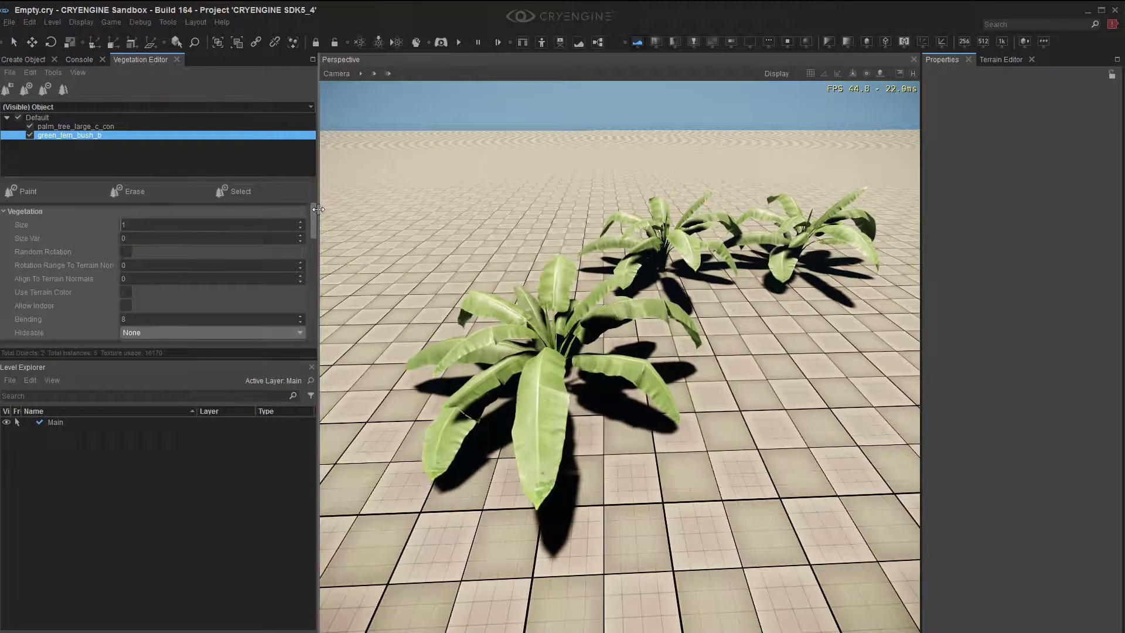
- Widen the viewport slightly and pull back to view the three fern bushes from farther away
left_click_drag(317, 210, 302, 211)
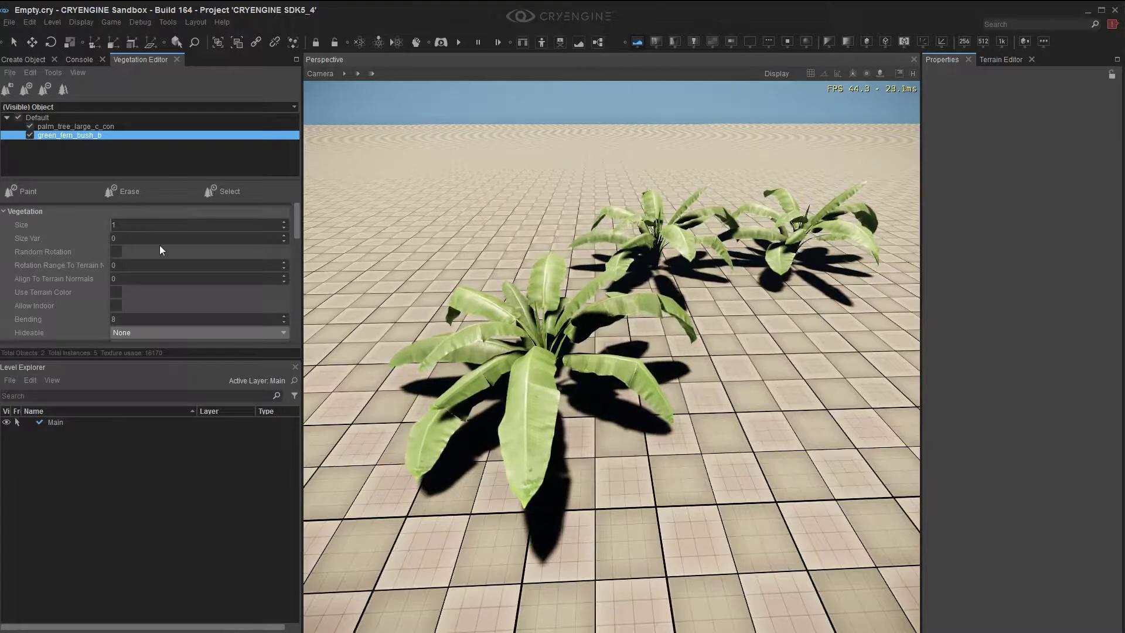
mouse_move(744, 212)
right_mouse_down()
mouse_move(804, 212)
mouse_move(761, 253)
mouse_move(743, 208)
right_mouse_up()
key("s")
key("s")
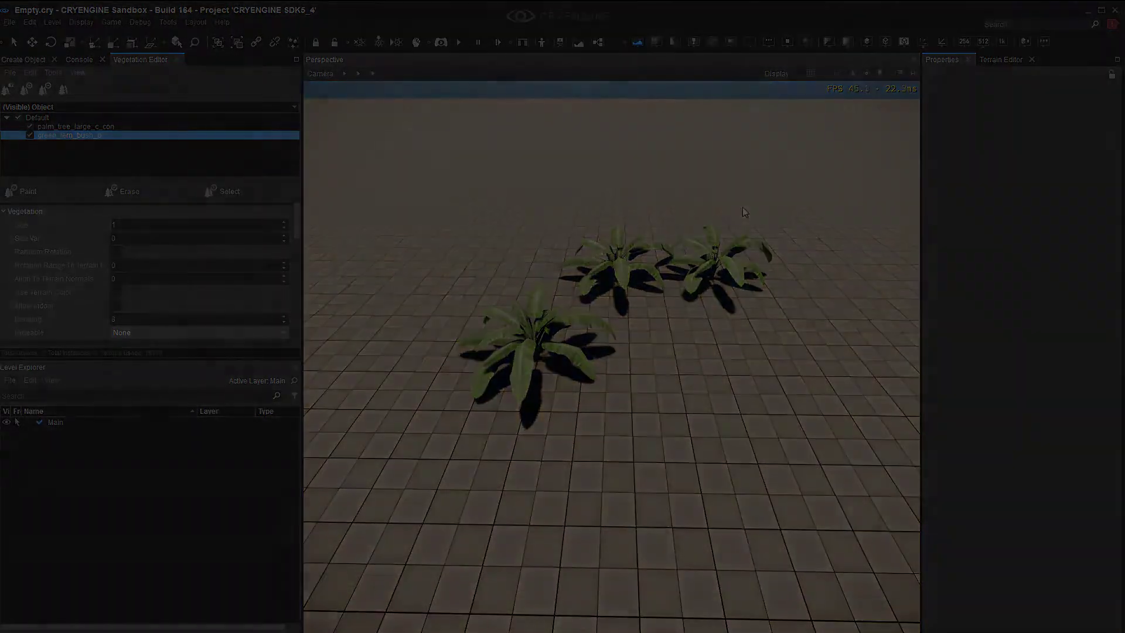